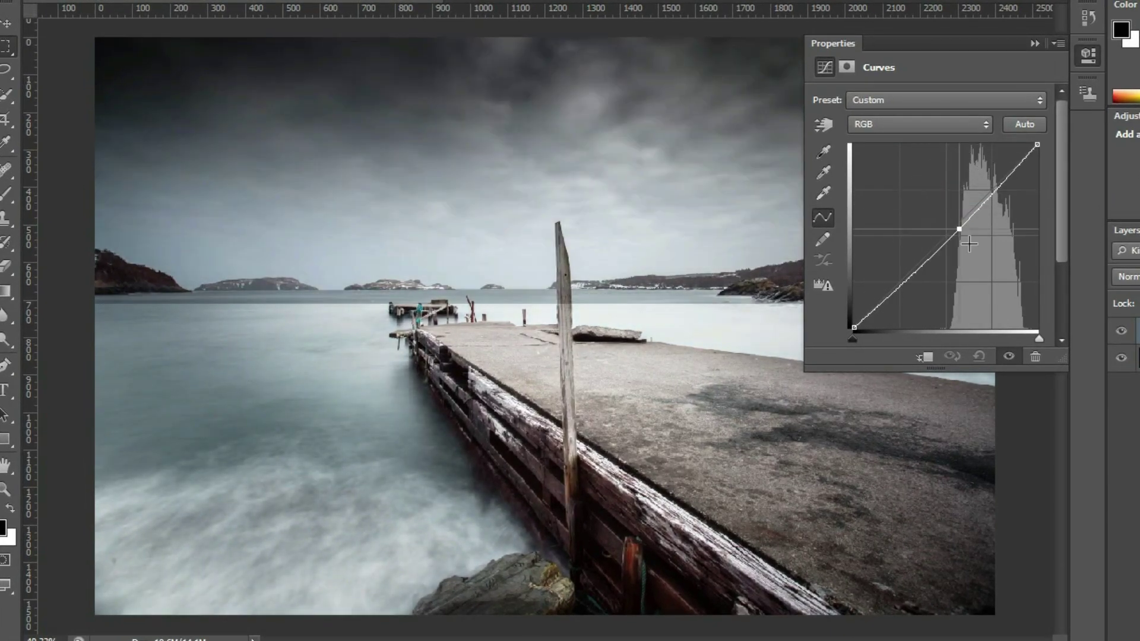
Raise the midpoint of the masked Curves adjustment to brighten the pier photo, and delete the Curves 1 layer
{"action": "left_click_drag", "start_coordinate": [968, 243], "coordinate": [929, 178]}
{"action": "left_click", "coordinate": [1034, 44]}
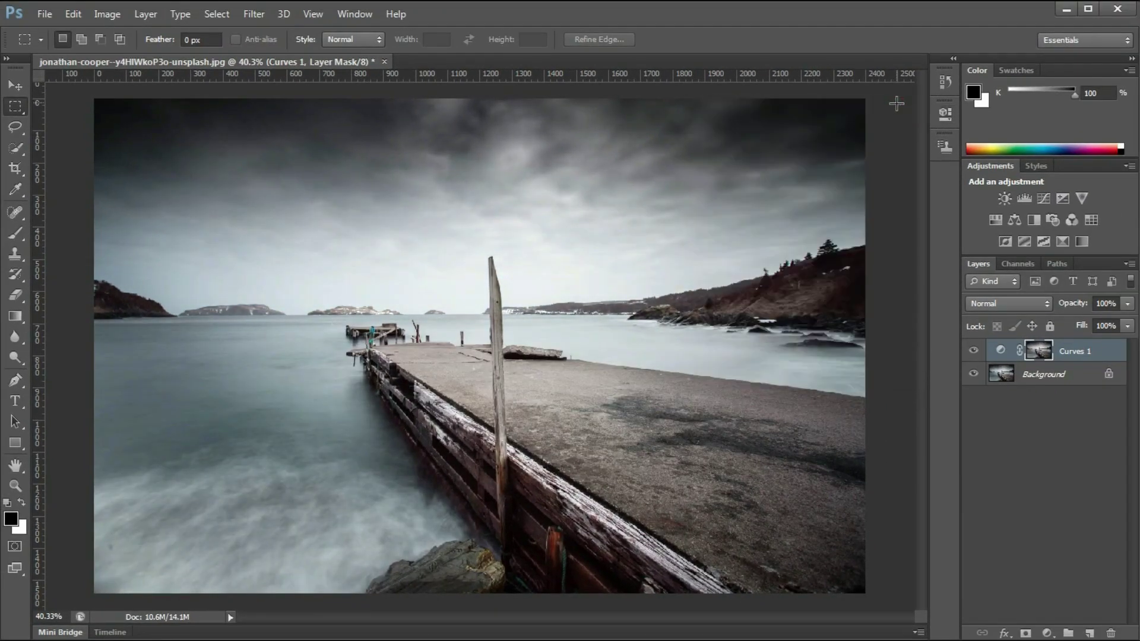
{"action": "key", "text": "Delete"}
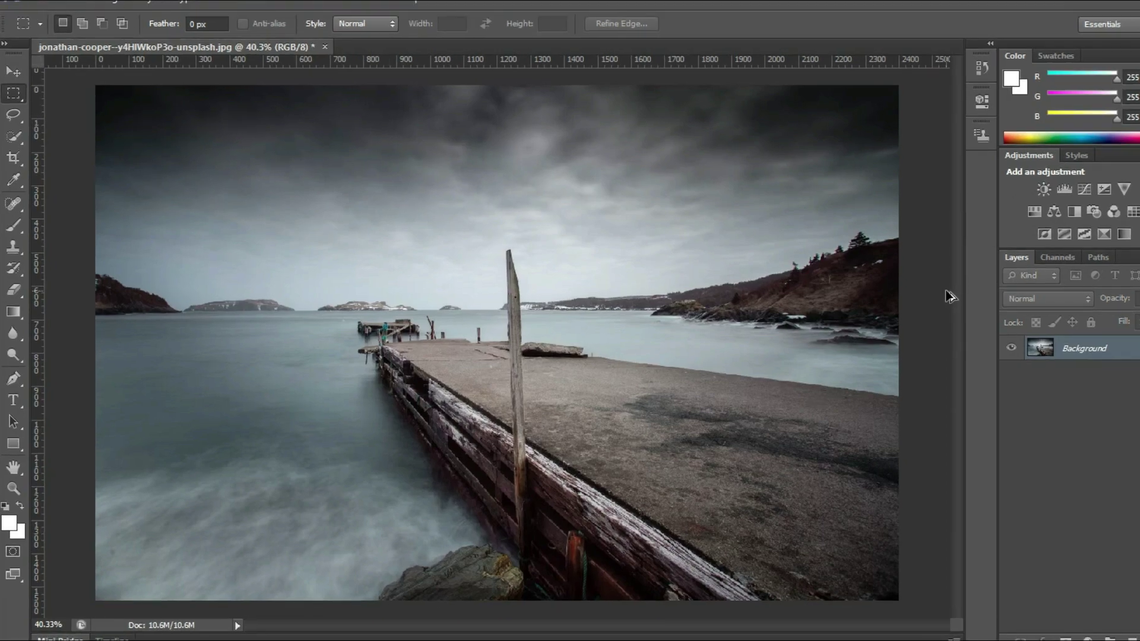
Load the pier photo's luminosity as a selection and invert it to target the darker areas
{"action": "key", "text": "ctrl+alt+2"}
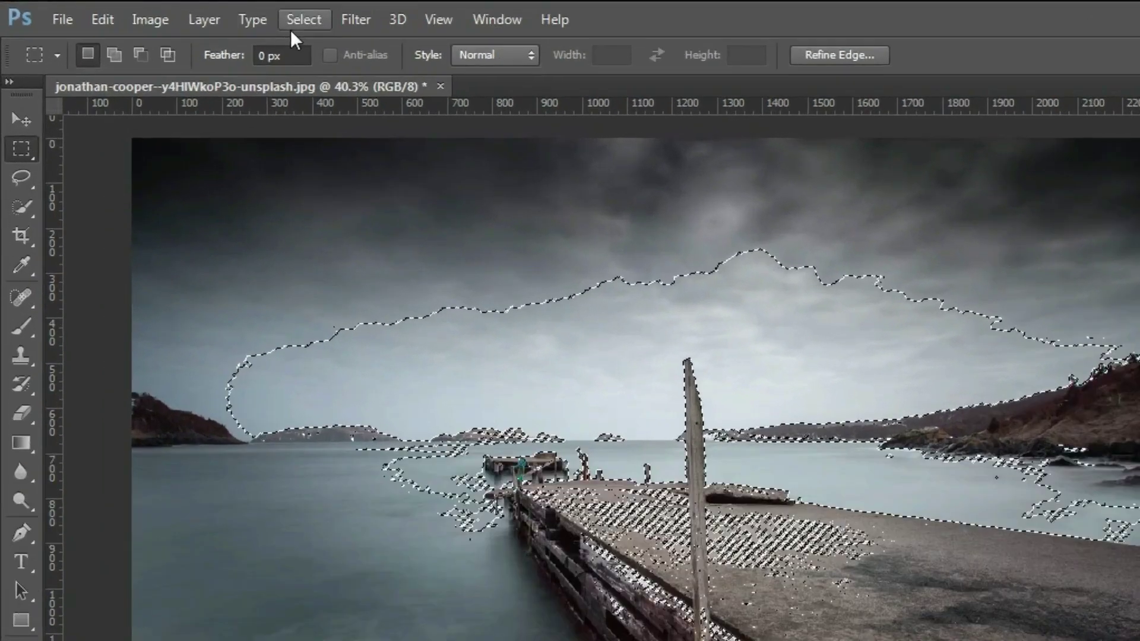
{"action": "left_click", "coordinate": [290, 28]}
{"action": "left_click", "coordinate": [315, 119]}
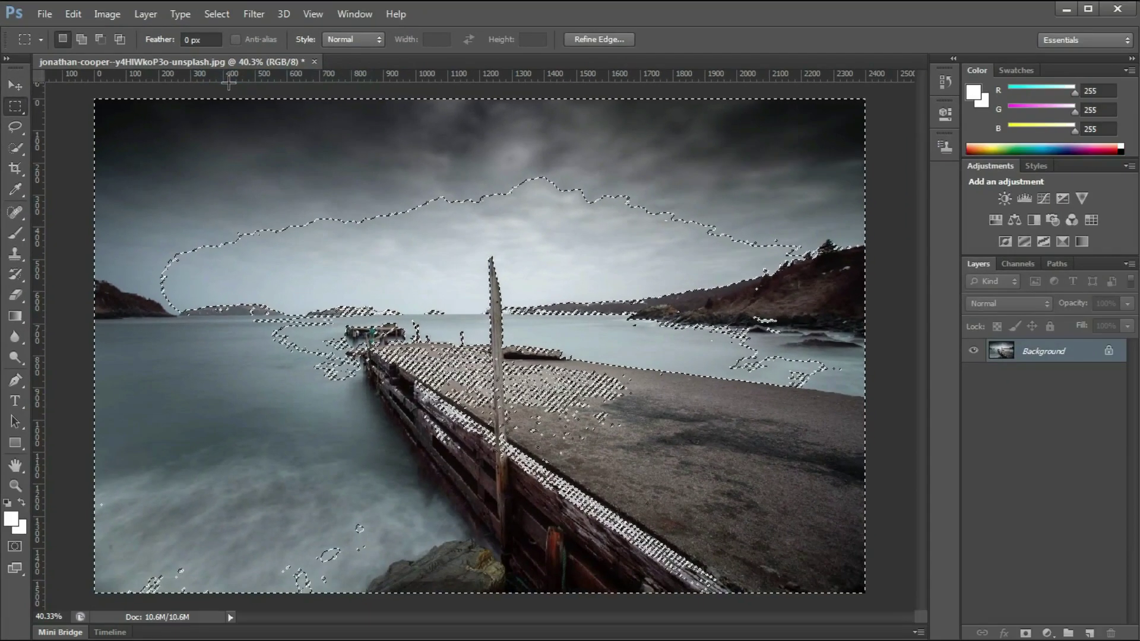
Add a Curves adjustment layer masked by the inverted selection and pull its curve down
{"action": "left_click", "coordinate": [1047, 633]}
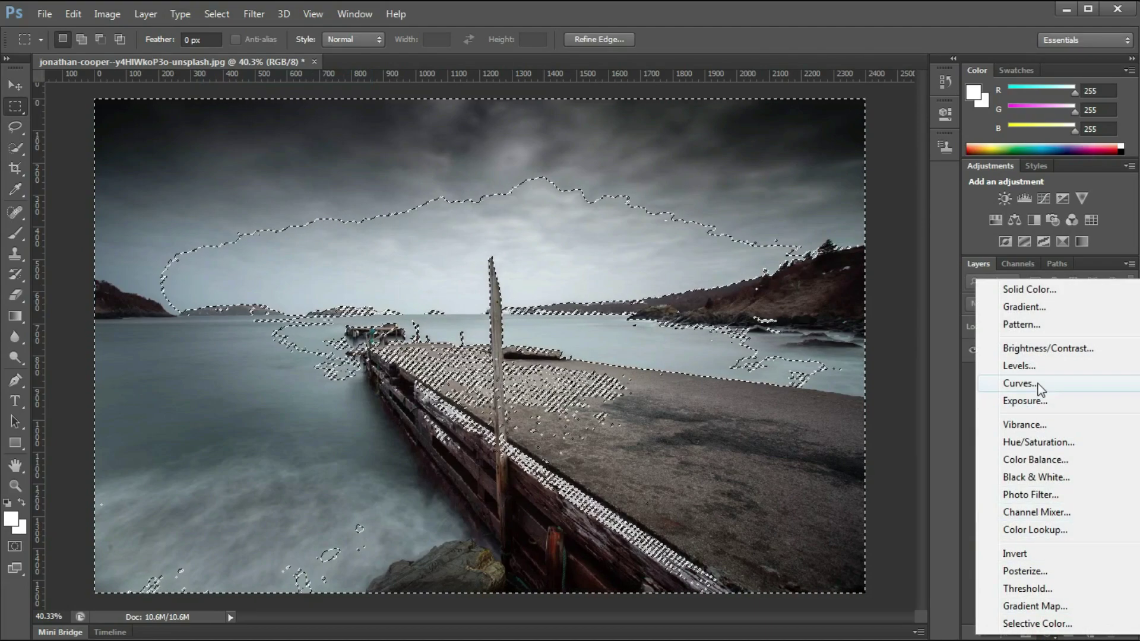
{"action": "left_click", "coordinate": [1018, 384]}
{"action": "left_click_drag", "start_coordinate": [849, 241], "coordinate": [848, 269]}
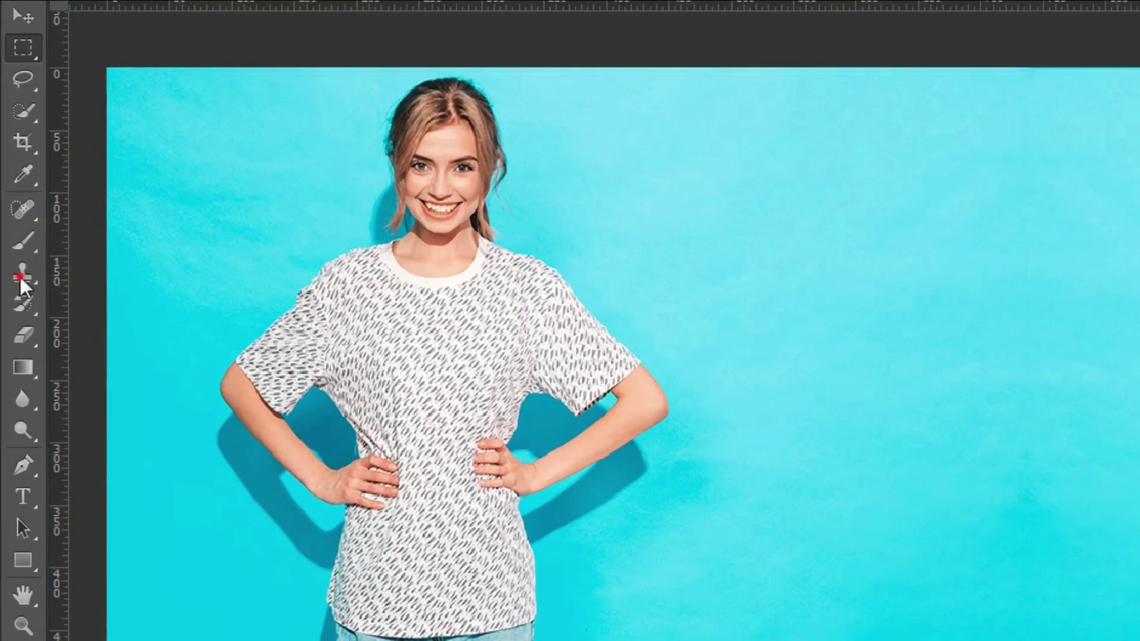
Try to clone an upright copy of the woman onto the empty blue background with the Clone Stamp
{"action": "left_click", "coordinate": [15, 254]}
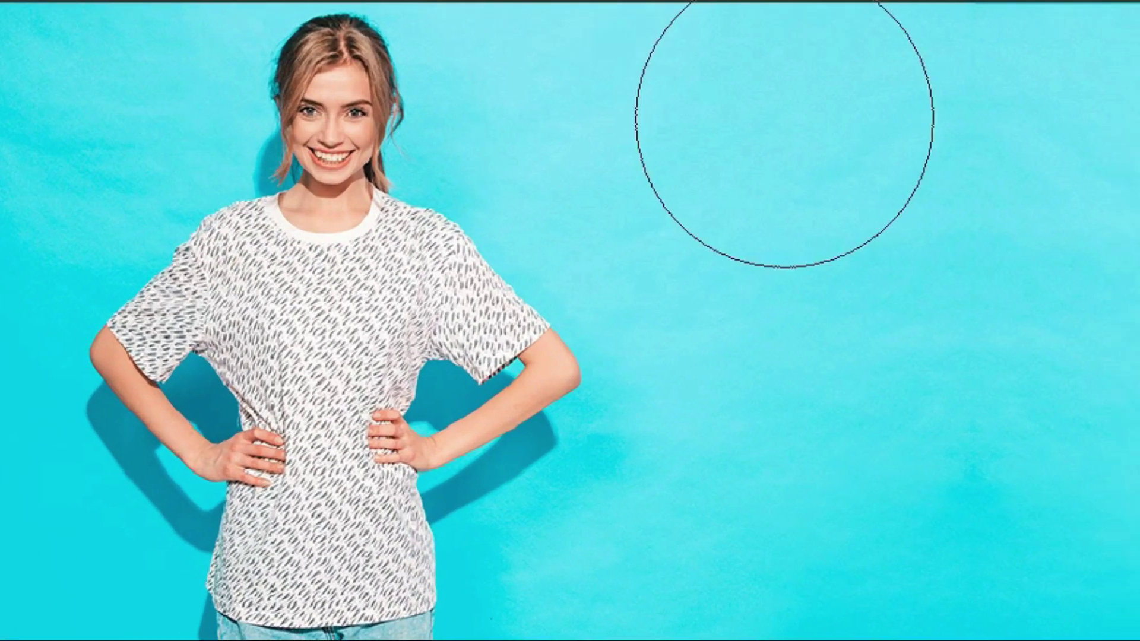
{"action": "mouse_move", "coordinate": [784, 119]}
{"action": "left_mouse_down"}
{"action": "mouse_move", "coordinate": [1063, 144]}
{"action": "mouse_move", "coordinate": [971, 157]}
{"action": "mouse_move", "coordinate": [862, 396]}
{"action": "left_mouse_up"}
{"action": "mouse_move", "coordinate": [607, 344]}
{"action": "left_mouse_down"}
{"action": "mouse_move", "coordinate": [669, 166]}
{"action": "mouse_move", "coordinate": [757, 603]}
{"action": "left_mouse_up"}
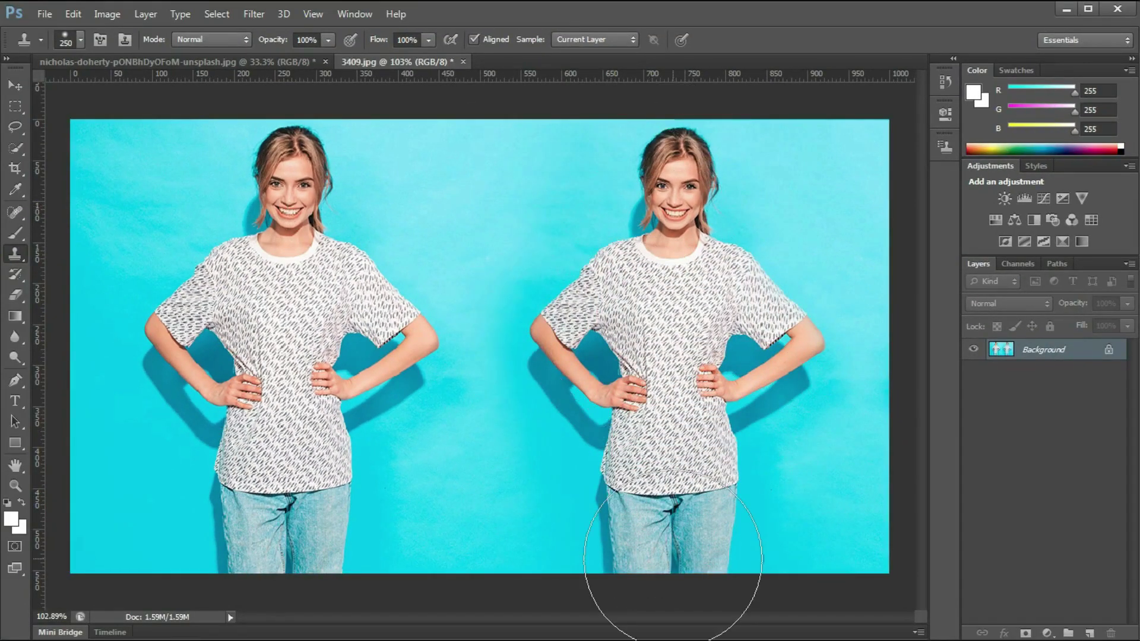
{"action": "key", "text": "ctrl+z"}
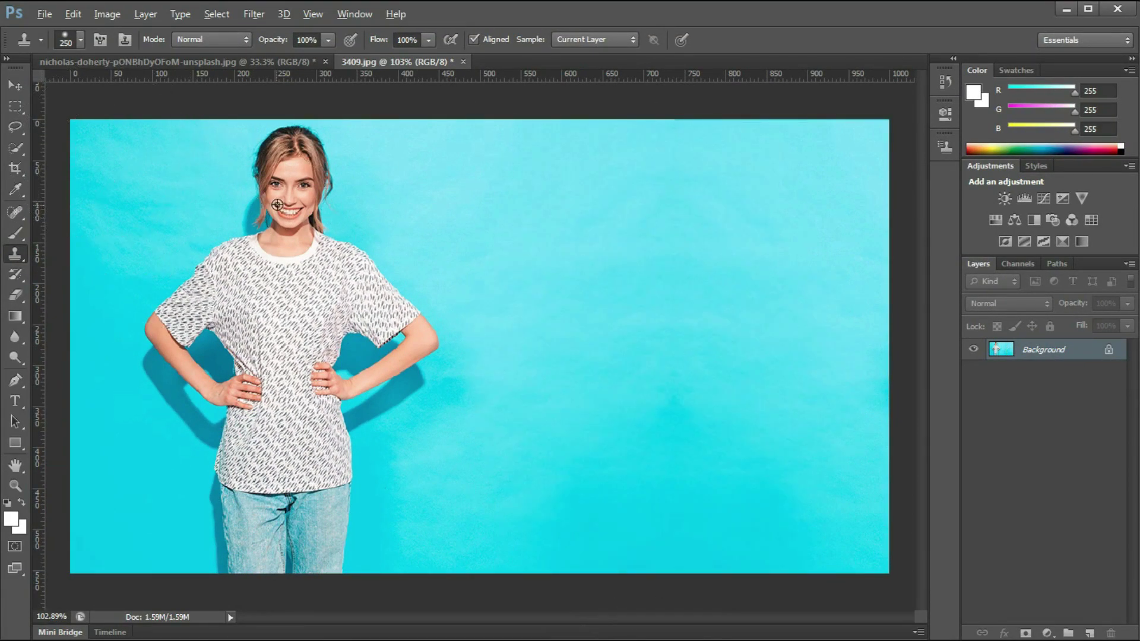
Try to clone a tilted copy of the woman onto the empty blue background by rotating the clone source
{"action": "mouse_move", "coordinate": [653, 178]}
{"action": "left_mouse_down"}
{"action": "mouse_move", "coordinate": [725, 198]}
{"action": "mouse_move", "coordinate": [693, 205]}
{"action": "left_mouse_up"}
{"action": "mouse_move", "coordinate": [585, 236]}
{"action": "left_mouse_down"}
{"action": "mouse_move", "coordinate": [561, 240]}
{"action": "mouse_move", "coordinate": [583, 261]}
{"action": "mouse_move", "coordinate": [485, 640]}
{"action": "mouse_move", "coordinate": [435, 640]}
{"action": "left_mouse_up"}
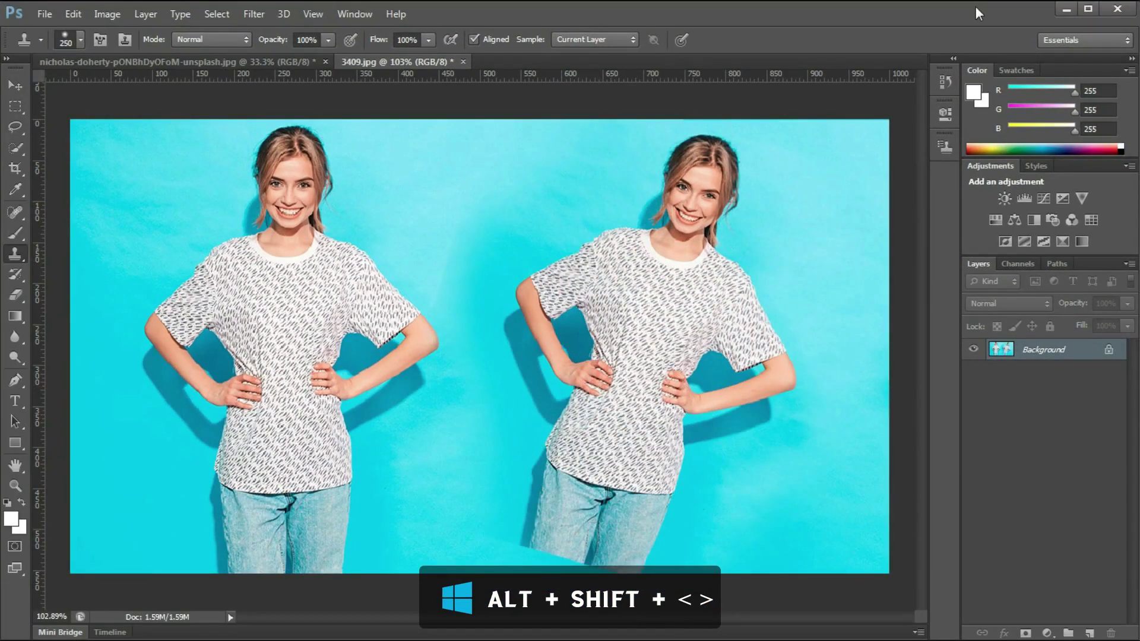
{"action": "key", "text": "ctrl+z"}
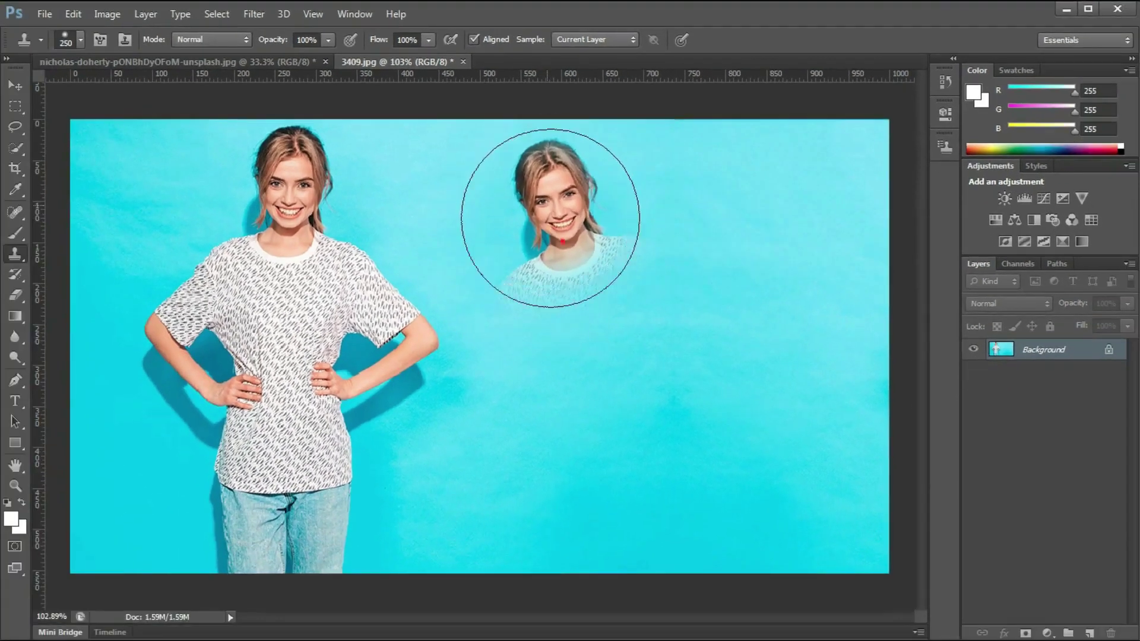
Preview the woman's clone overlay on the blue background at different rotations and at smaller and larger scales
{"action": "mouse_move", "coordinate": [418, 276]}
{"action": "left_mouse_down"}
{"action": "mouse_move", "coordinate": [615, 446]}
{"action": "mouse_move", "coordinate": [462, 383]}
{"action": "left_mouse_up"}
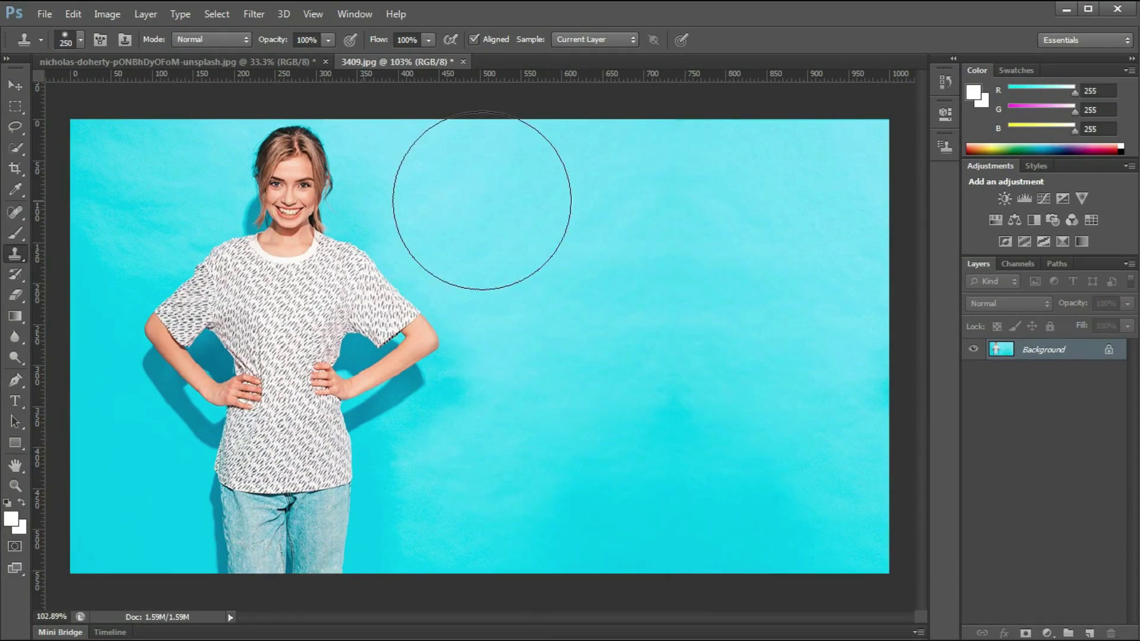
{"action": "mouse_move", "coordinate": [482, 200]}
{"action": "left_mouse_down"}
{"action": "mouse_move", "coordinate": [624, 216]}
{"action": "mouse_move", "coordinate": [656, 241]}
{"action": "left_mouse_up"}
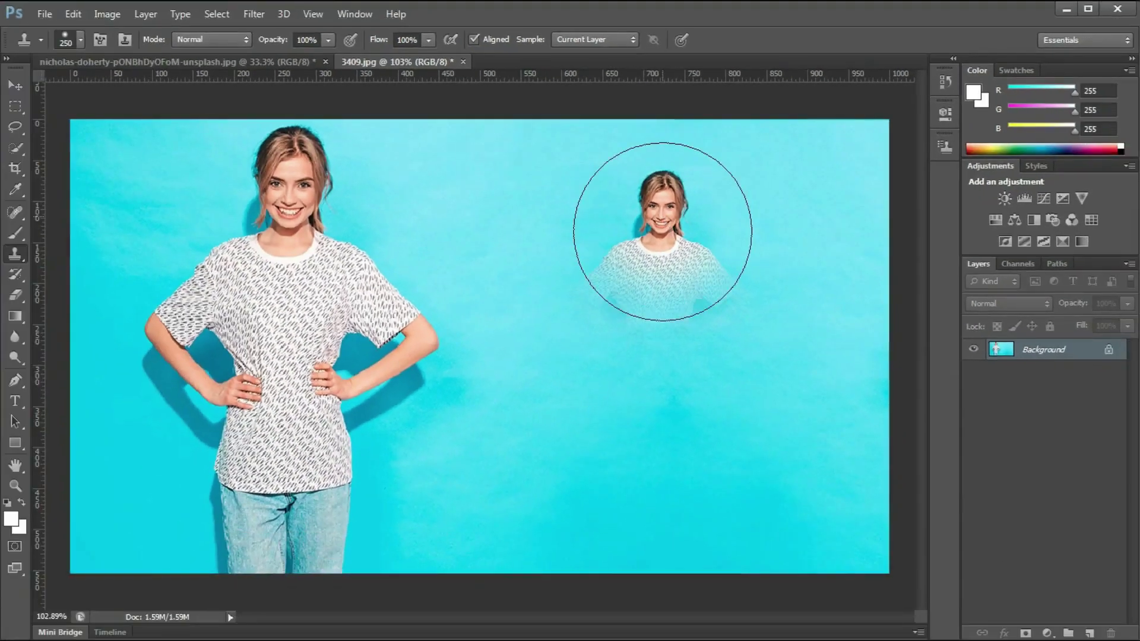
{"action": "mouse_move", "coordinate": [548, 305]}
{"action": "left_mouse_down"}
{"action": "mouse_move", "coordinate": [531, 640]}
{"action": "mouse_move", "coordinate": [547, 368]}
{"action": "left_mouse_up"}
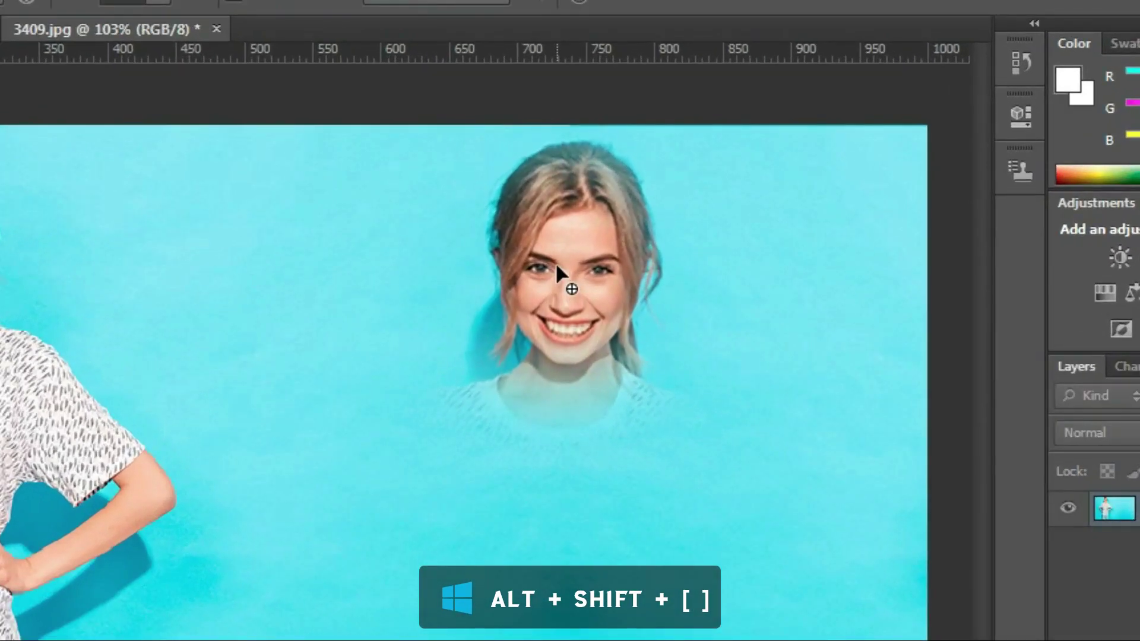
{"action": "mouse_move", "coordinate": [558, 344]}
{"action": "left_mouse_down"}
{"action": "mouse_move", "coordinate": [567, 428]}
{"action": "mouse_move", "coordinate": [524, 453]}
{"action": "mouse_move", "coordinate": [731, 432]}
{"action": "left_mouse_up"}
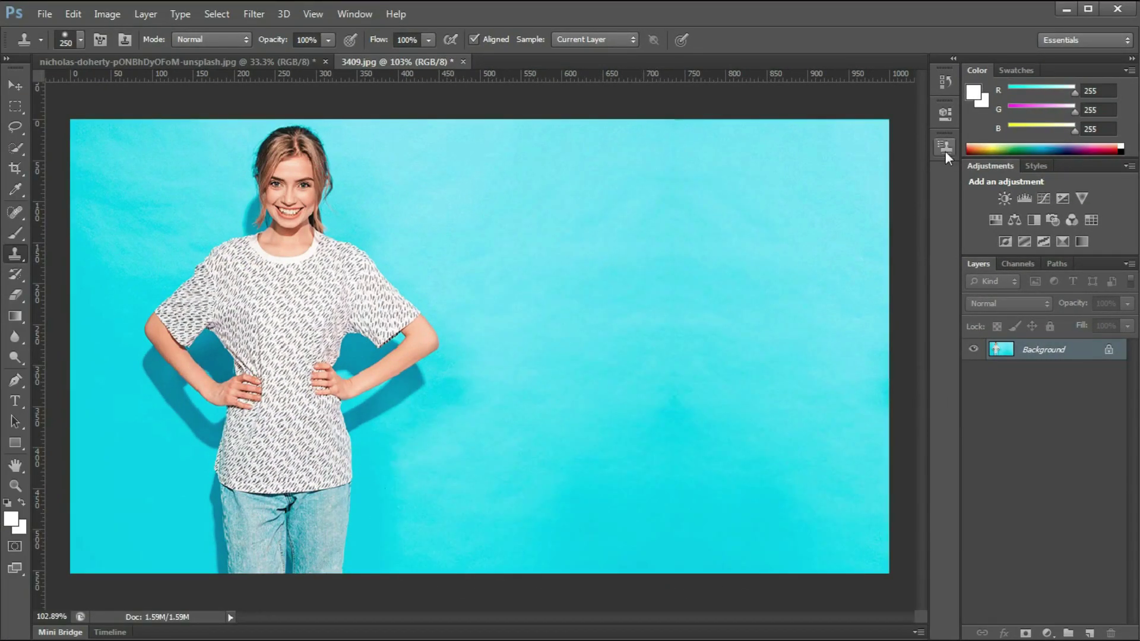
Try clone source rotation angles of 5, 50 and -50 degrees, and reset the angle to 0
{"action": "left_click", "coordinate": [945, 149]}
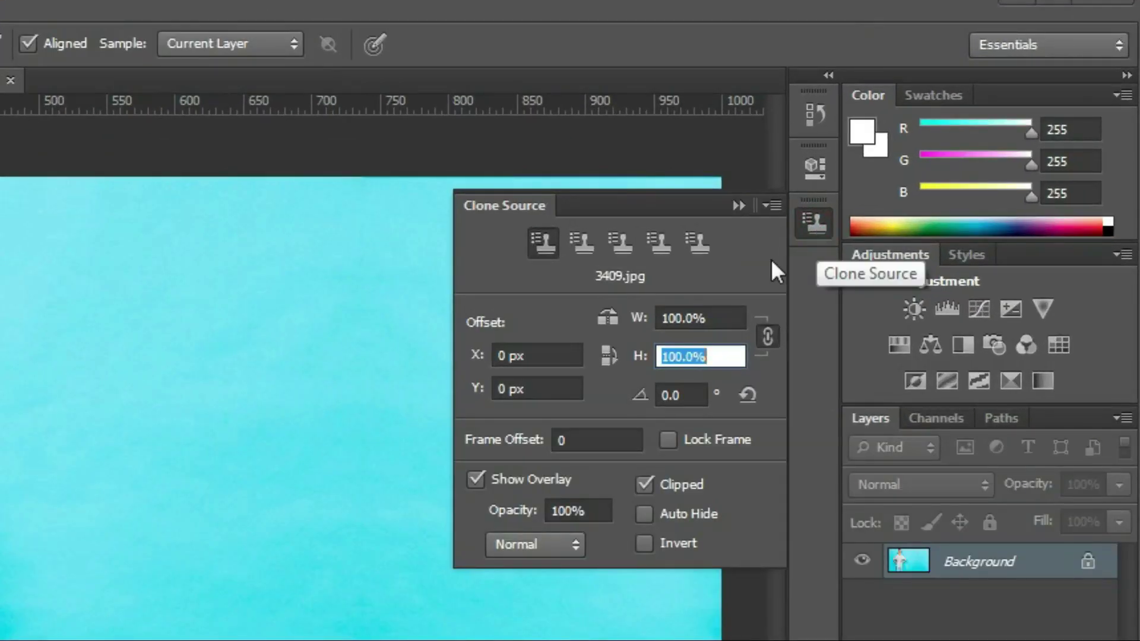
{"action": "left_click", "coordinate": [691, 395]}
{"action": "key", "text": "Return"}
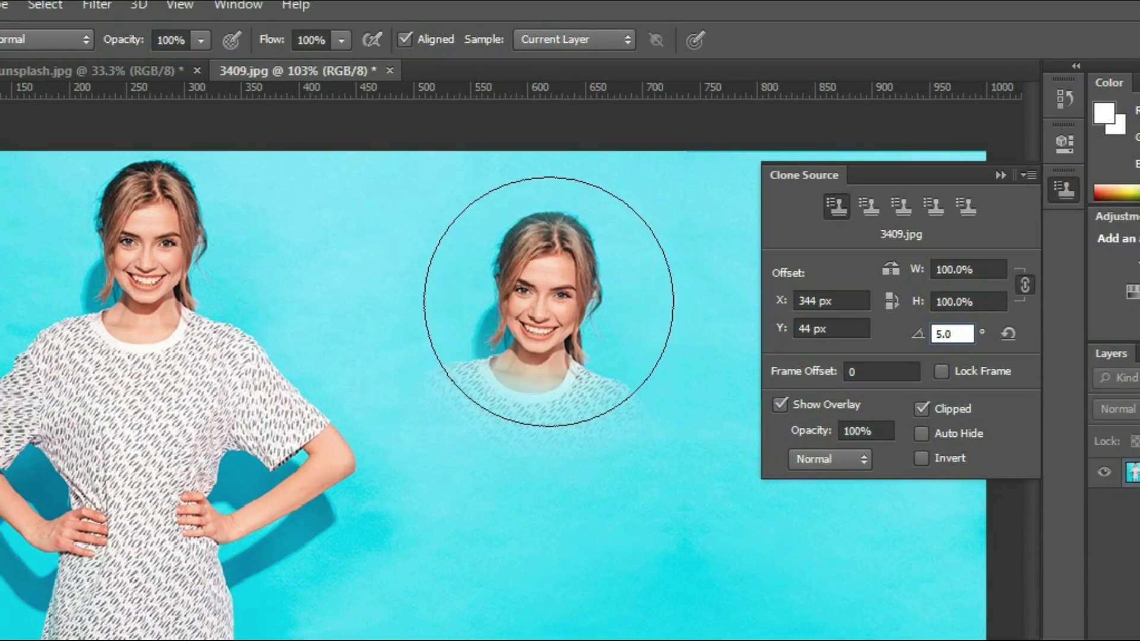
{"action": "key", "text": "Right"}
{"action": "type", "text": "0"}
{"action": "key", "text": "Left"}
{"action": "key", "text": "Left"}
{"action": "type", "text": "-"}
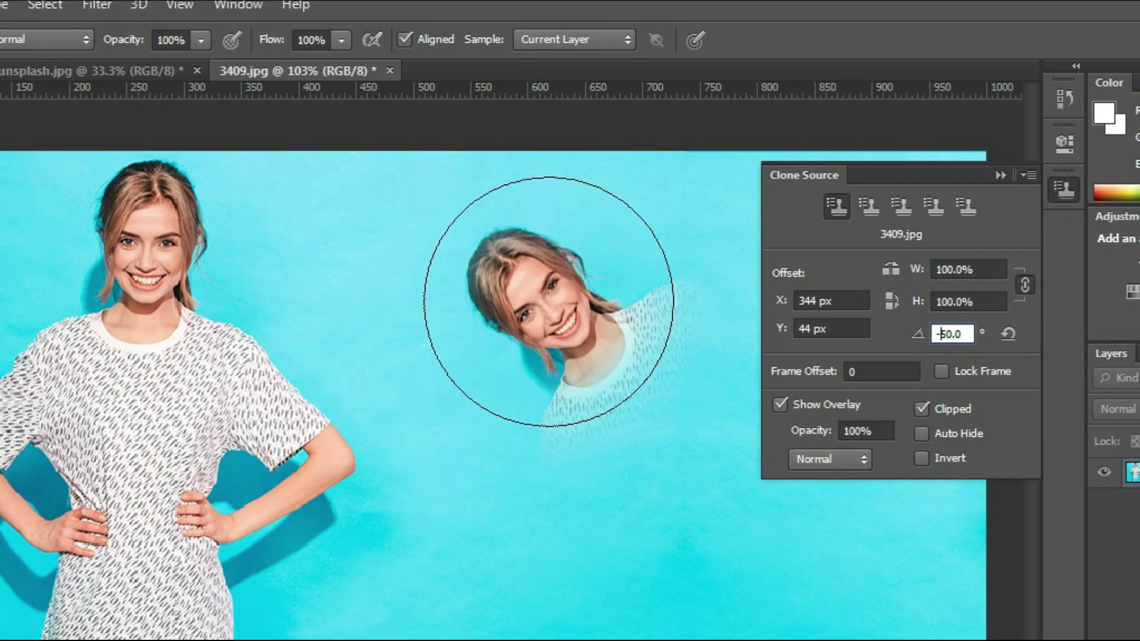
{"action": "key", "text": "BackSpace"}
{"action": "key", "text": "Delete"}
{"action": "key", "text": "Delete"}
{"action": "type", "text": "0"}
Try linked clone source width and height scales of 50%, 20% and 150%
{"action": "left_click_drag", "start_coordinate": [954, 270], "coordinate": [950, 269]}
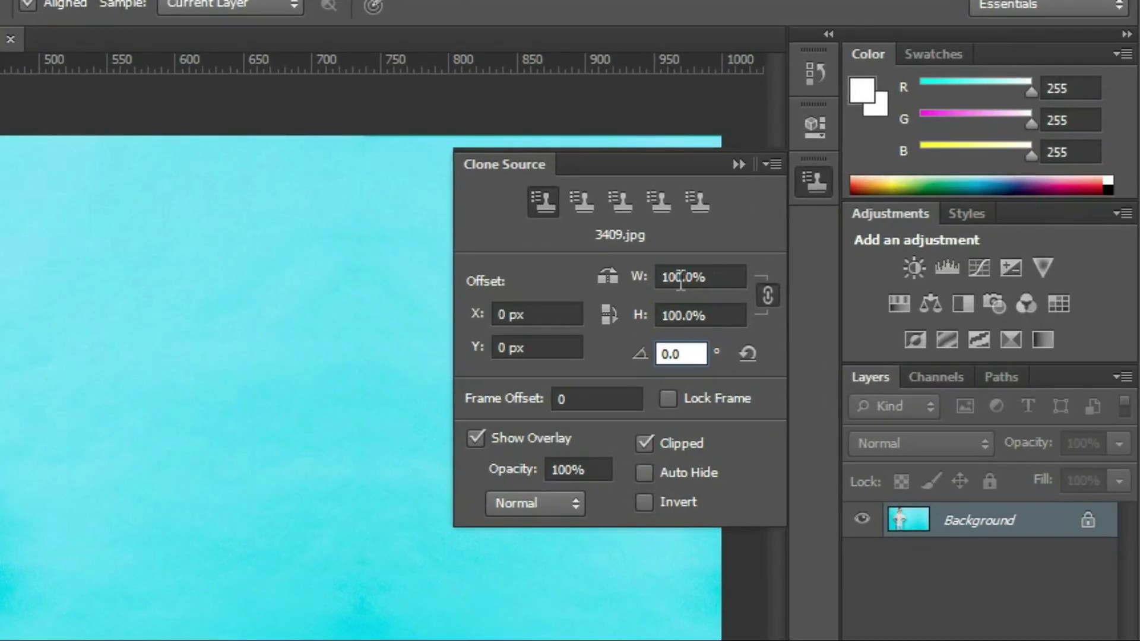
{"action": "double_click", "coordinate": [678, 277]}
{"action": "type", "text": "50"}
{"action": "key", "text": "BackSpace"}
{"action": "key", "text": "BackSpace"}
{"action": "type", "text": "20"}
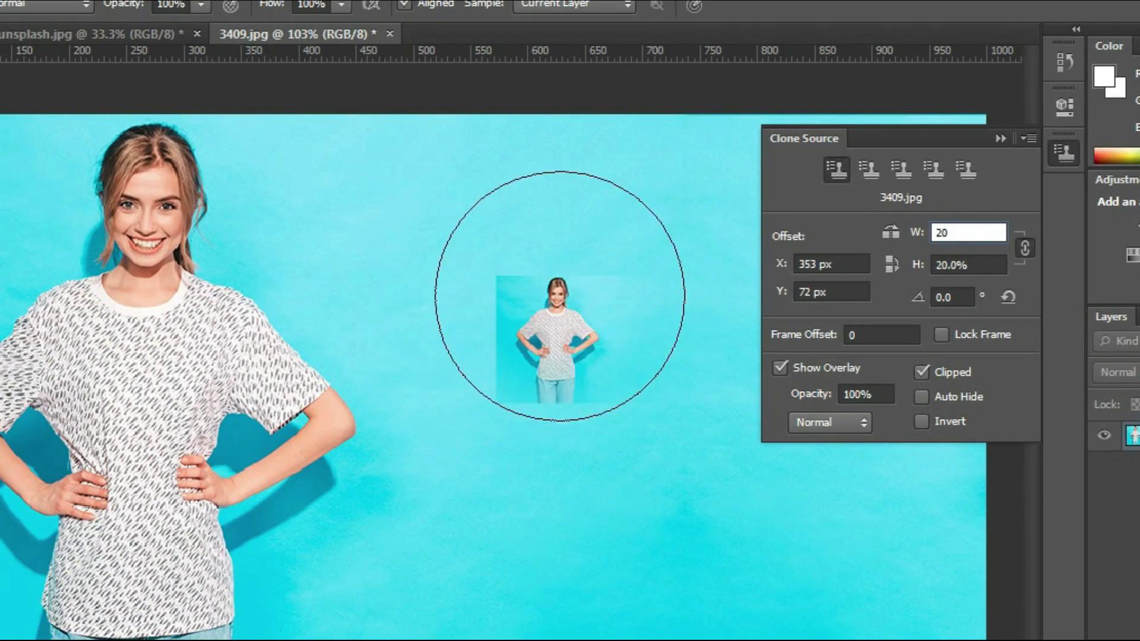
{"action": "key", "text": "BackSpace"}
{"action": "key", "text": "BackSpace"}
{"action": "type", "text": "150"}
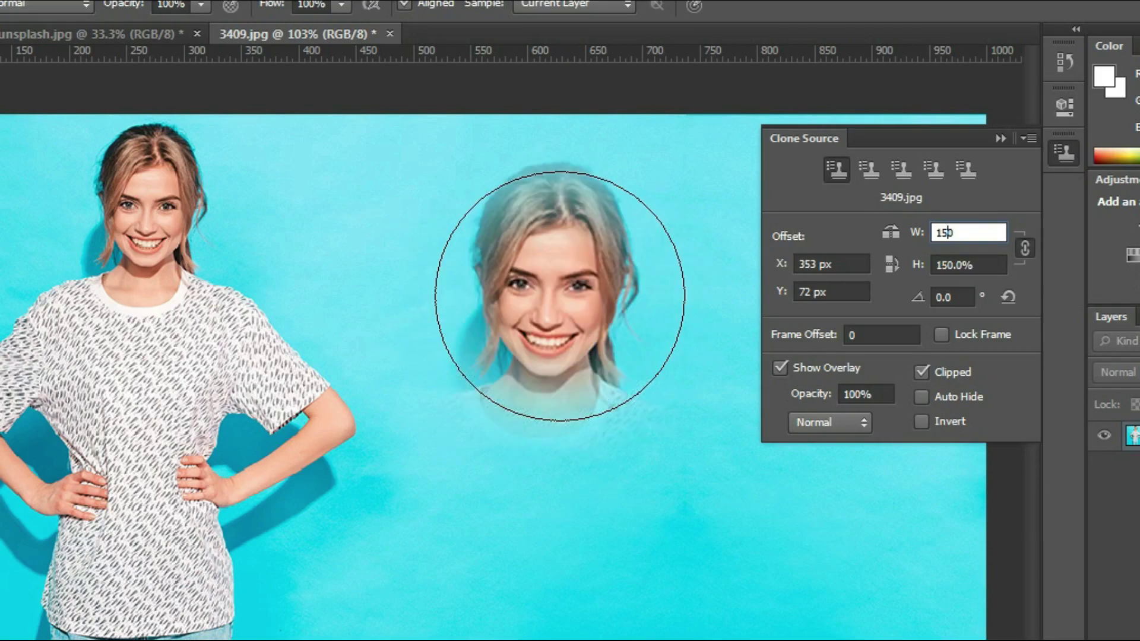
{"action": "type", "text": "9"}
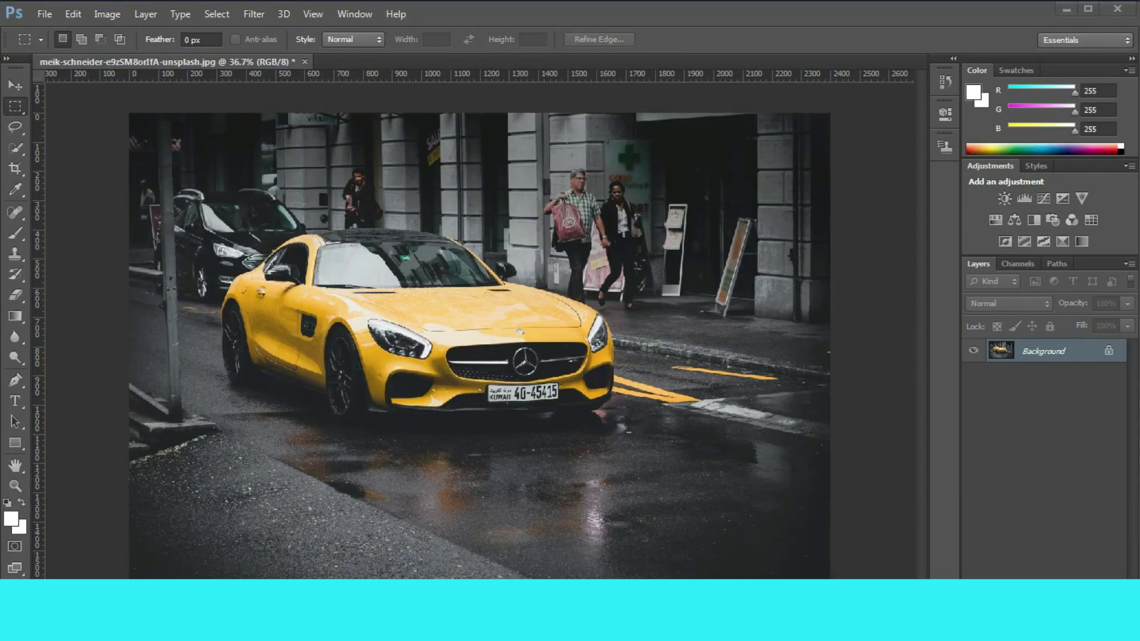
Add a Hue/Saturation adjustment layer to the car photo and set the Yellows lightness to +68
{"action": "left_click", "coordinate": [1046, 633]}
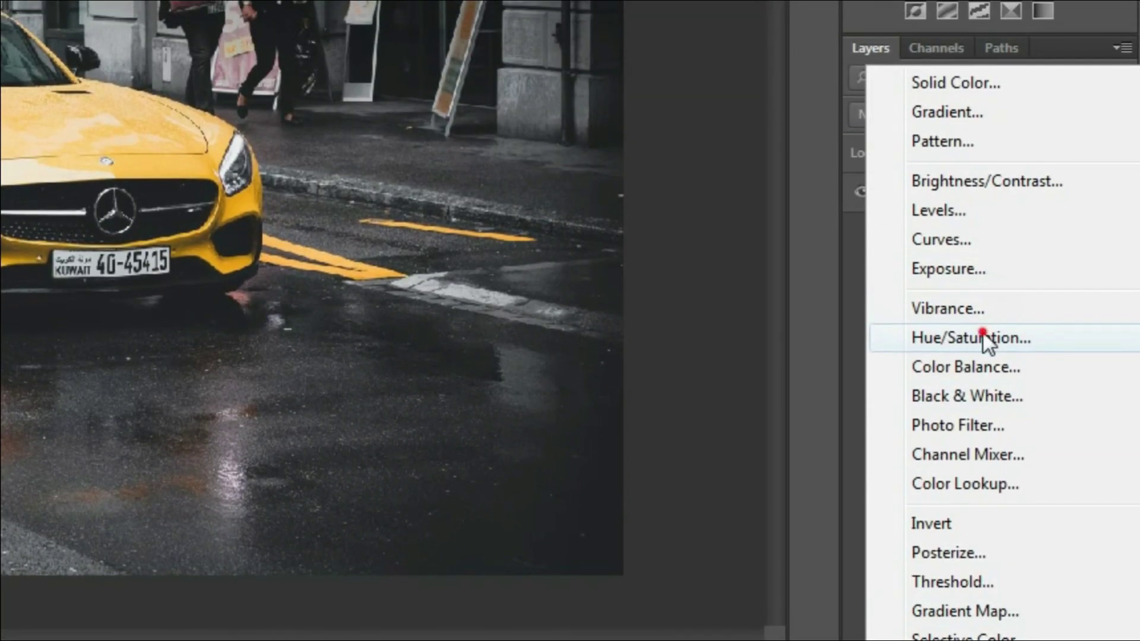
{"action": "left_click", "coordinate": [979, 303]}
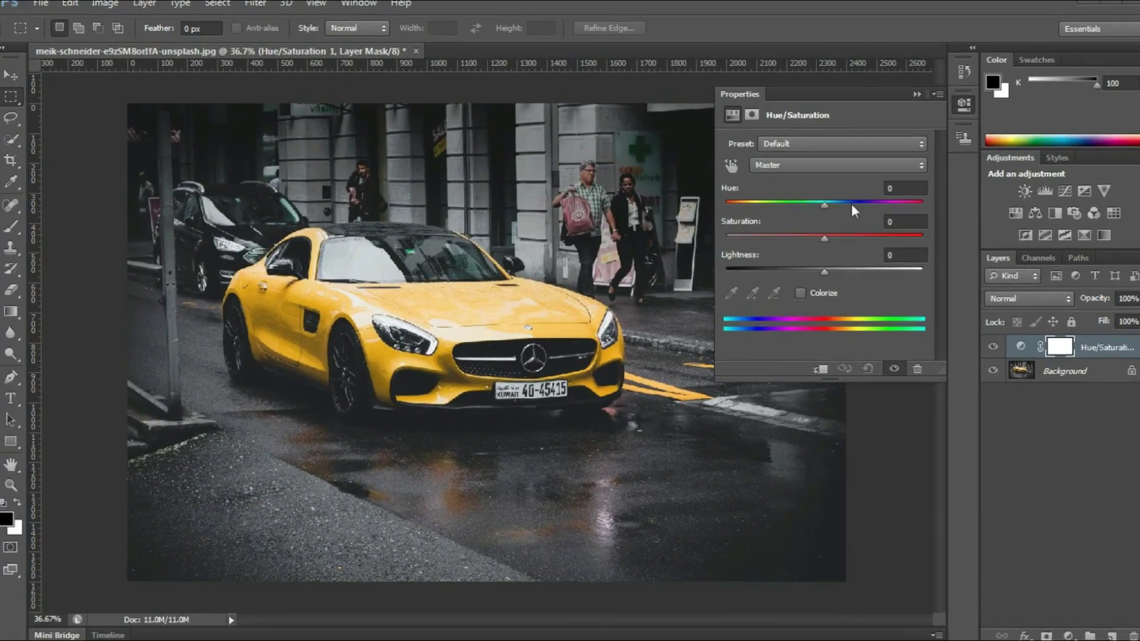
{"action": "left_click", "coordinate": [844, 164]}
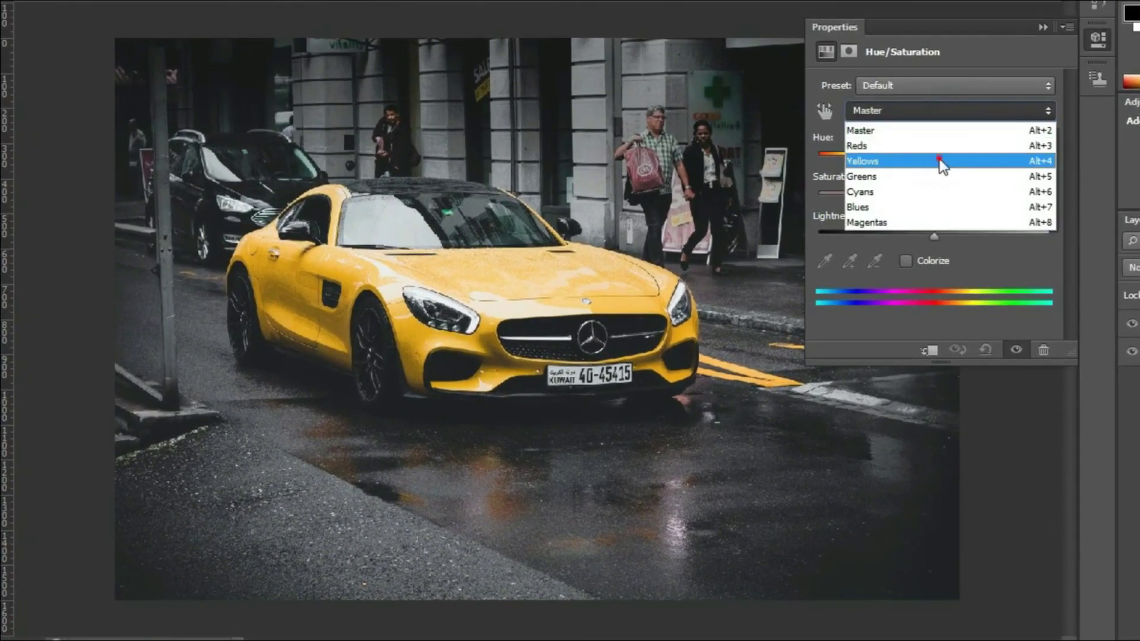
{"action": "left_click", "coordinate": [828, 208]}
{"action": "left_click_drag", "start_coordinate": [824, 272], "coordinate": [874, 269]}
{"action": "mouse_move", "coordinate": [993, 234]}
{"action": "left_mouse_down"}
{"action": "mouse_move", "coordinate": [1004, 234]}
{"action": "mouse_move", "coordinate": [955, 232]}
{"action": "mouse_move", "coordinate": [1009, 236]}
{"action": "left_mouse_up"}
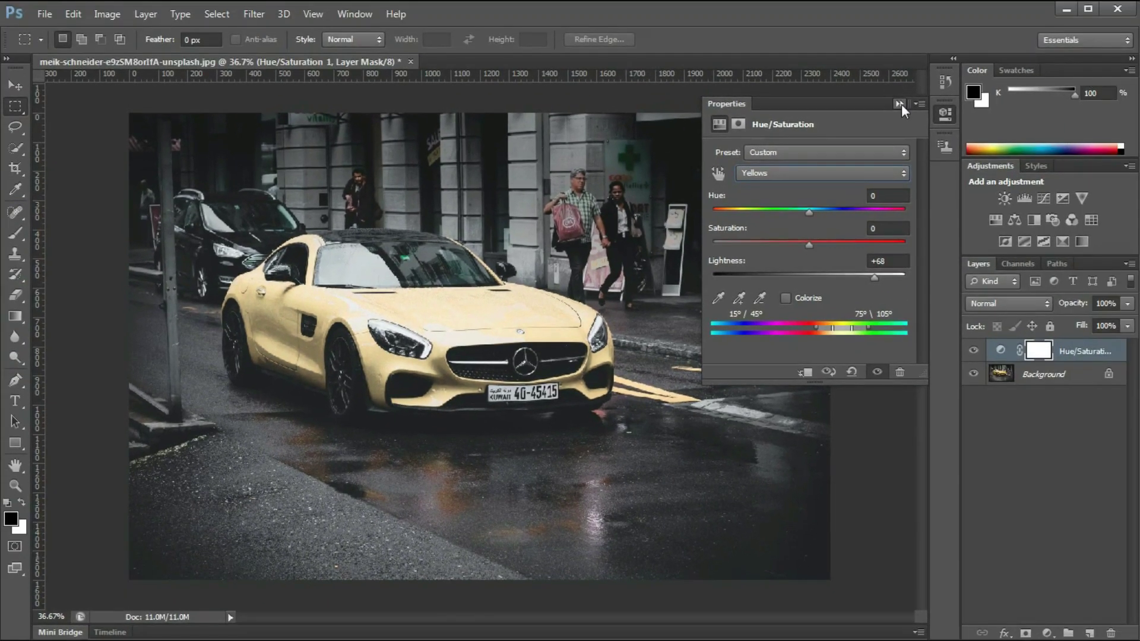
Hide the Hue/Saturation layer and add a Black & White adjustment layer above it
{"action": "left_click", "coordinate": [1042, 27]}
{"action": "left_click", "coordinate": [972, 351]}
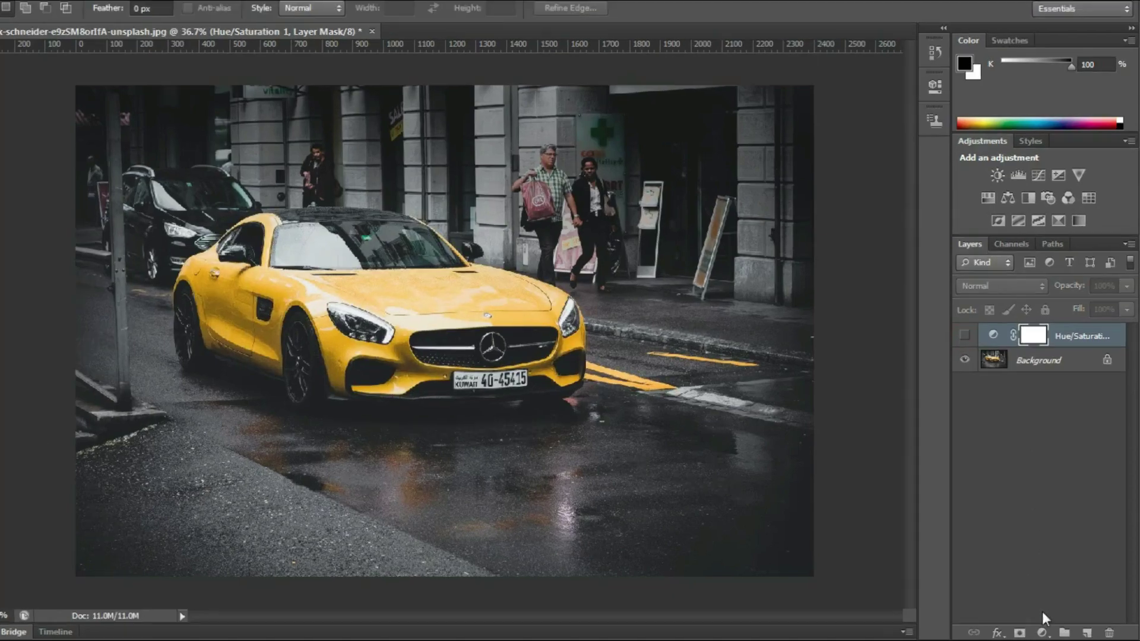
{"action": "left_click", "coordinate": [1047, 633]}
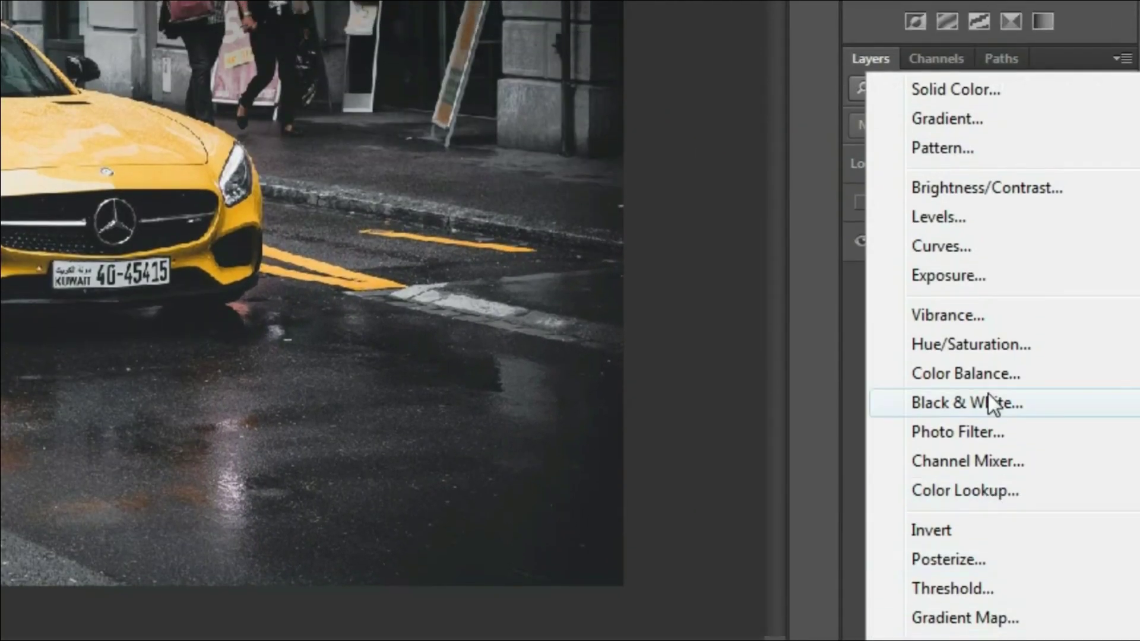
{"action": "left_click", "coordinate": [989, 402]}
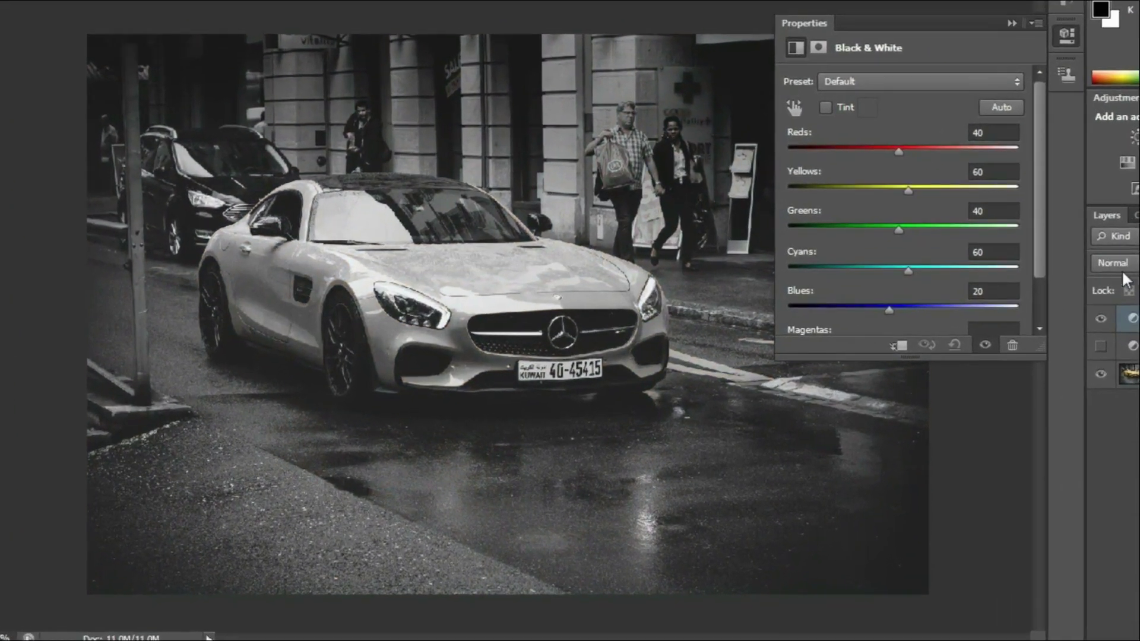
Set the Black & White layer's blend mode to Luminosity and raise its Yellows value to brighten the car
{"action": "left_click", "coordinate": [1112, 263]}
{"action": "left_click", "coordinate": [1104, 351]}
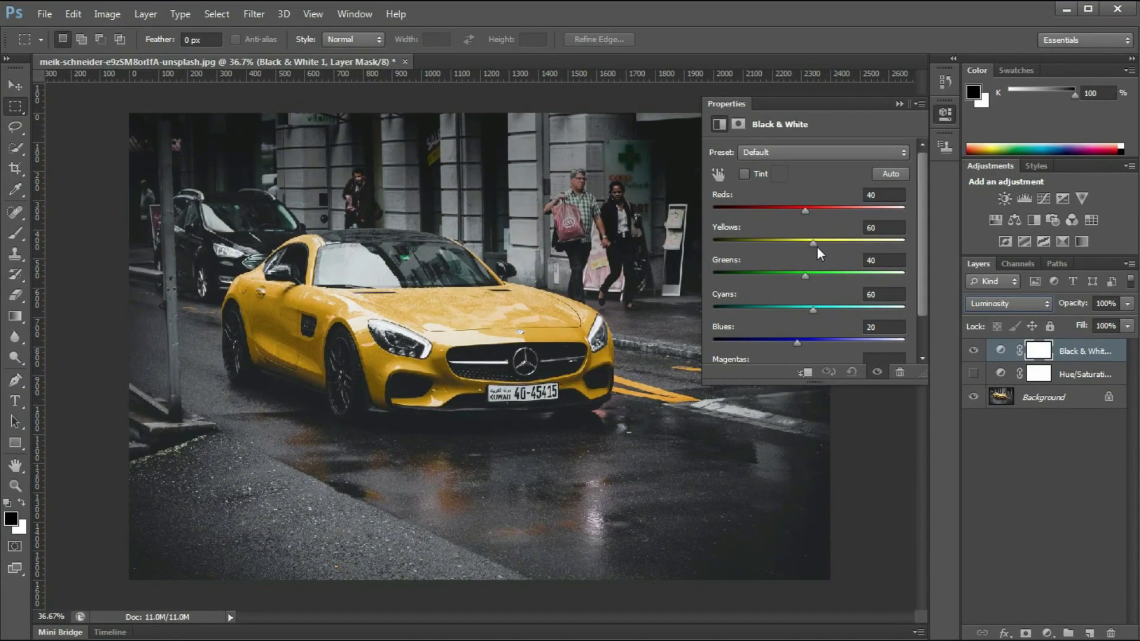
{"action": "left_click_drag", "start_coordinate": [815, 242], "coordinate": [836, 242]}
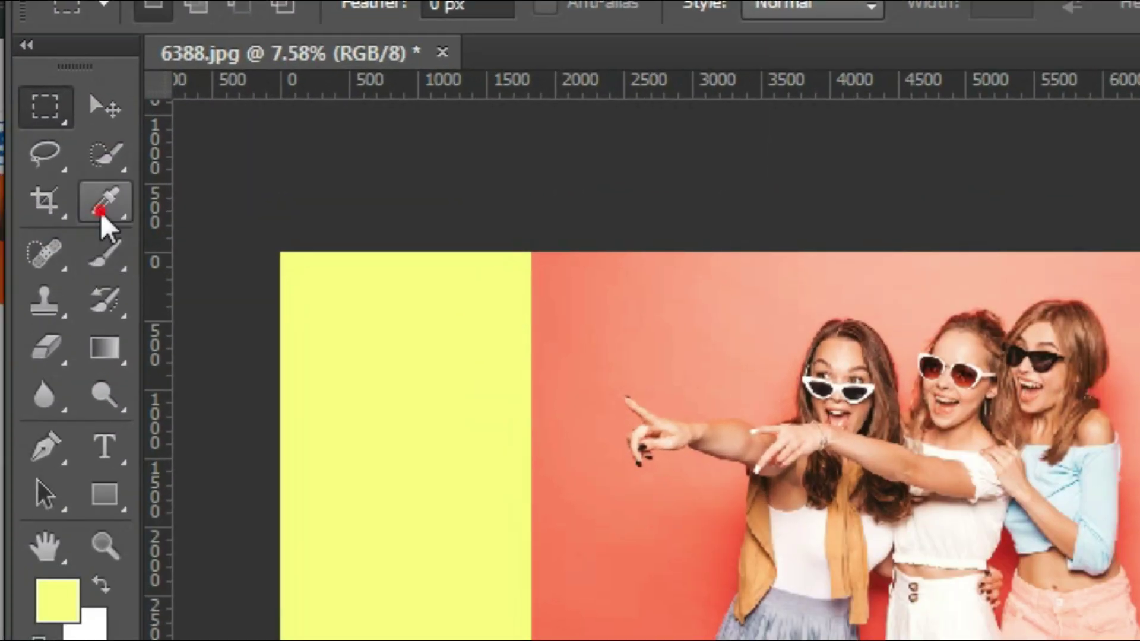
Choose the Eyedropper Tool and sample foreground colours, including the red from the YouTube page outside the document window
{"action": "left_click", "coordinate": [60, 170]}
{"action": "right_click", "coordinate": [101, 218]}
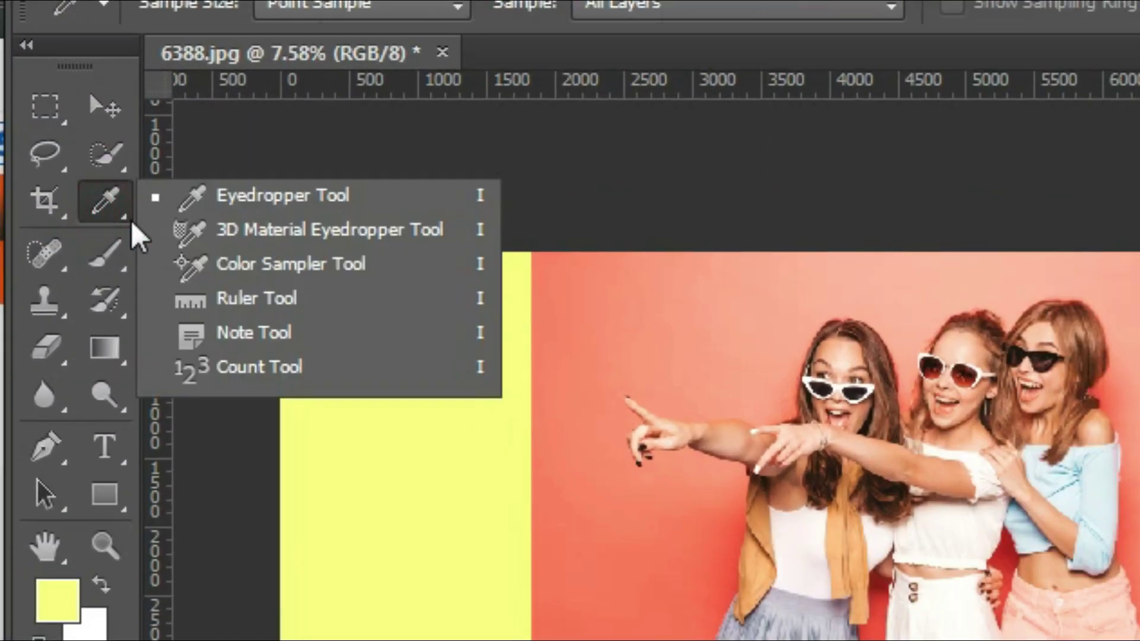
{"action": "left_click", "coordinate": [219, 214]}
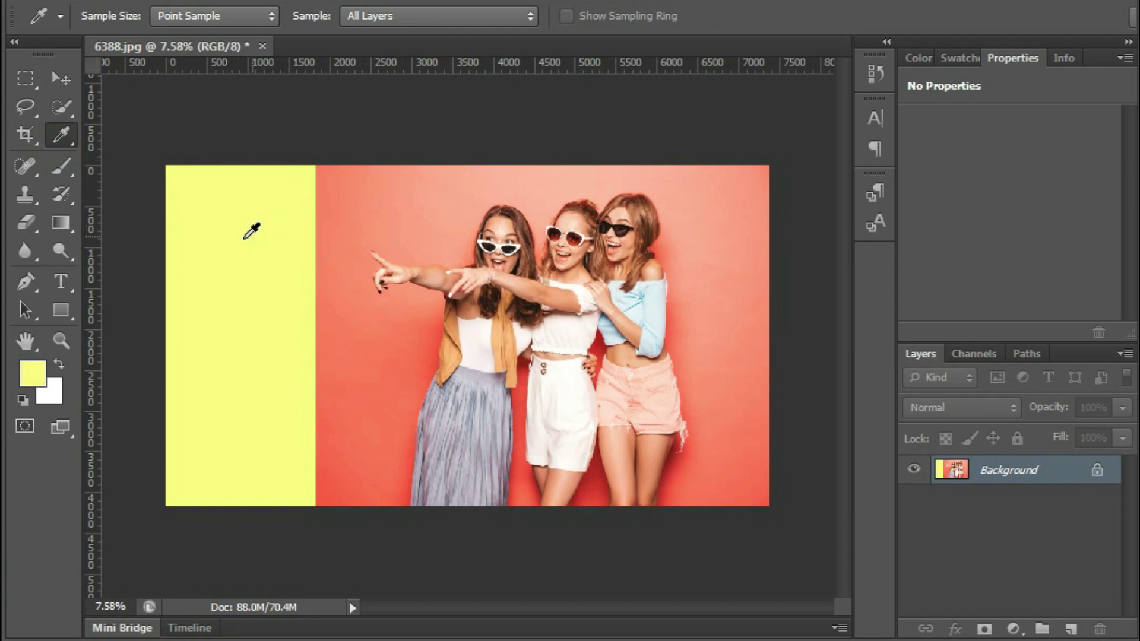
{"action": "left_click", "coordinate": [150, 338]}
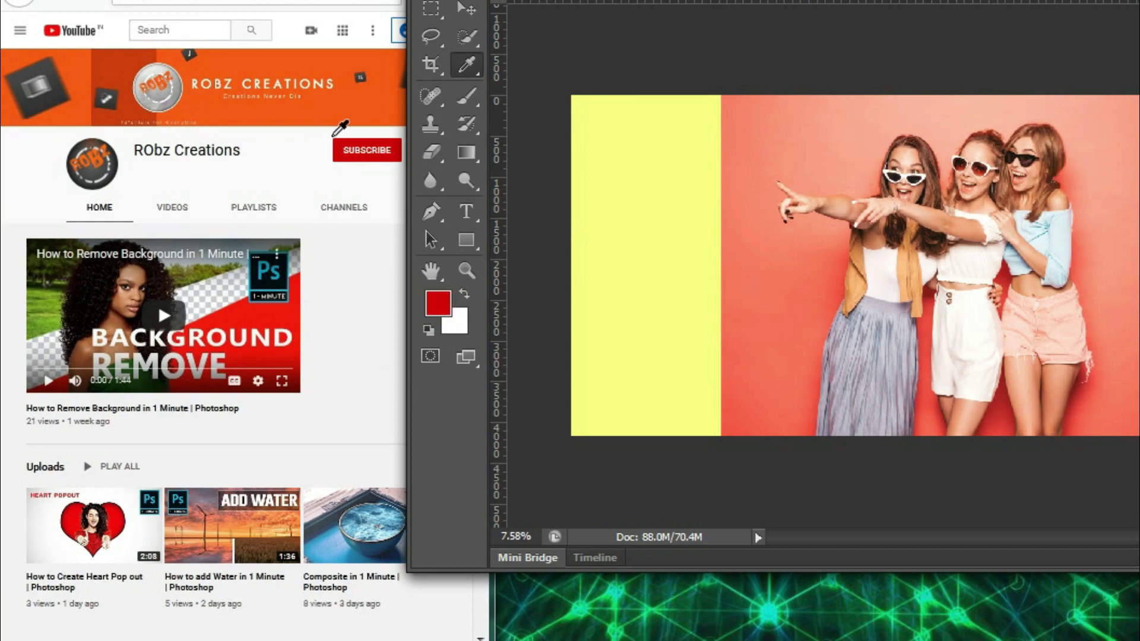
{"action": "left_click_drag", "start_coordinate": [335, 539], "coordinate": [585, 605]}
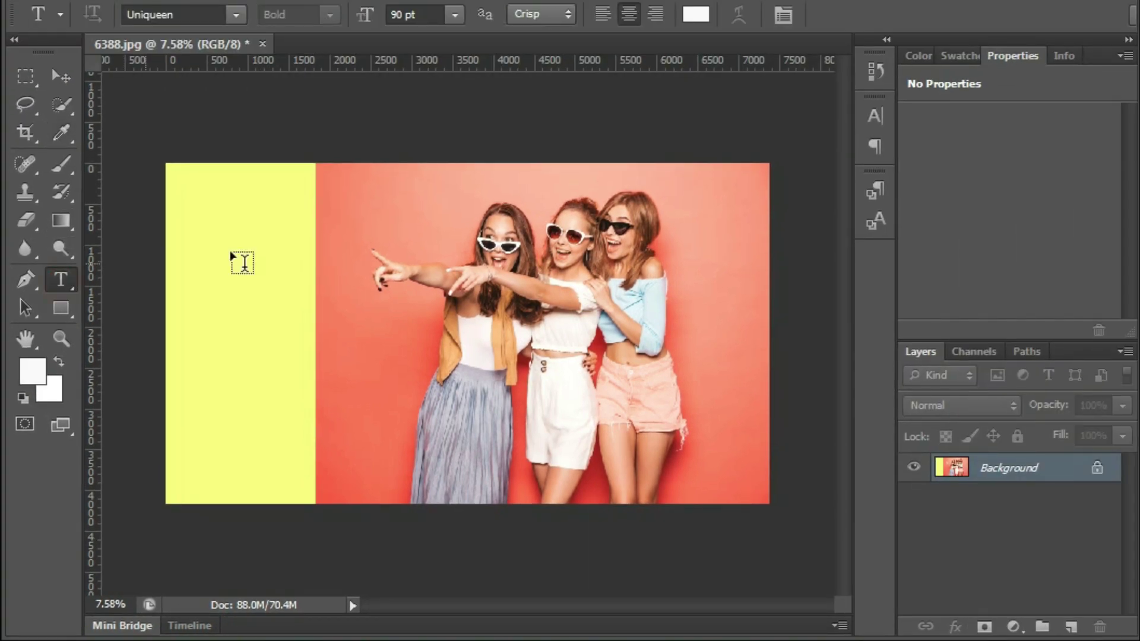
Add white SUBSCRIBE text across the yellow and red areas beside the pointing women and make a rectangular selection around it
{"action": "left_click_drag", "start_coordinate": [187, 230], "coordinate": [353, 287]}
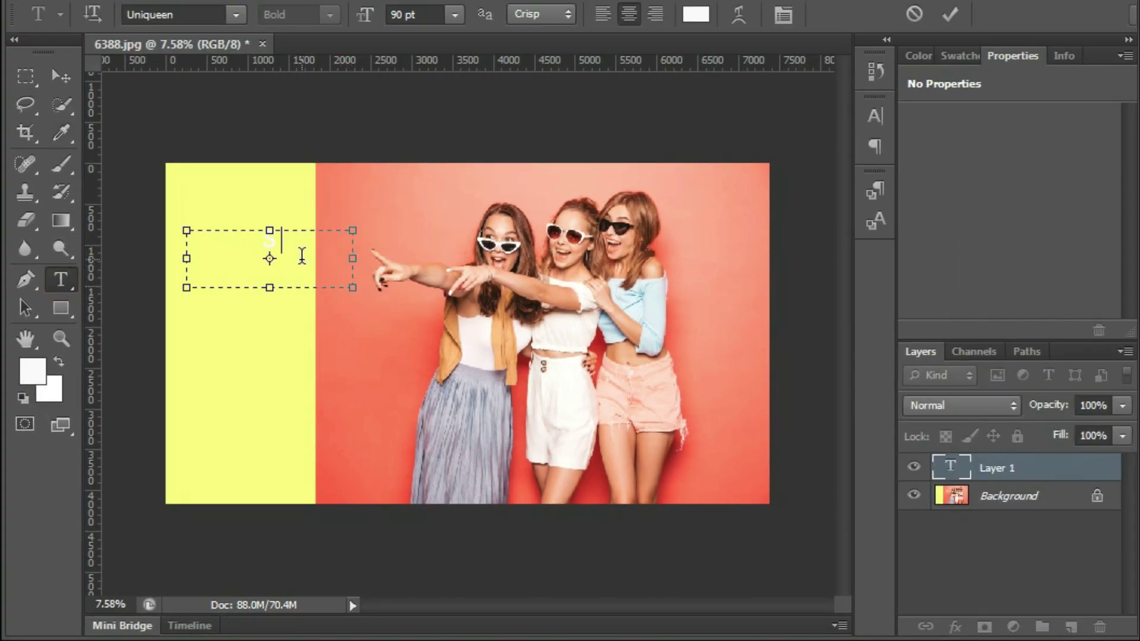
{"action": "key", "text": "ctrl+Return"}
{"action": "key", "text": "m"}
{"action": "left_click_drag", "start_coordinate": [181, 212], "coordinate": [363, 272]}
Create a new layer beneath the text and brush the selection with the red sampled from the YouTube page's SUBSCRIBE button
{"action": "left_click", "coordinate": [1071, 627]}
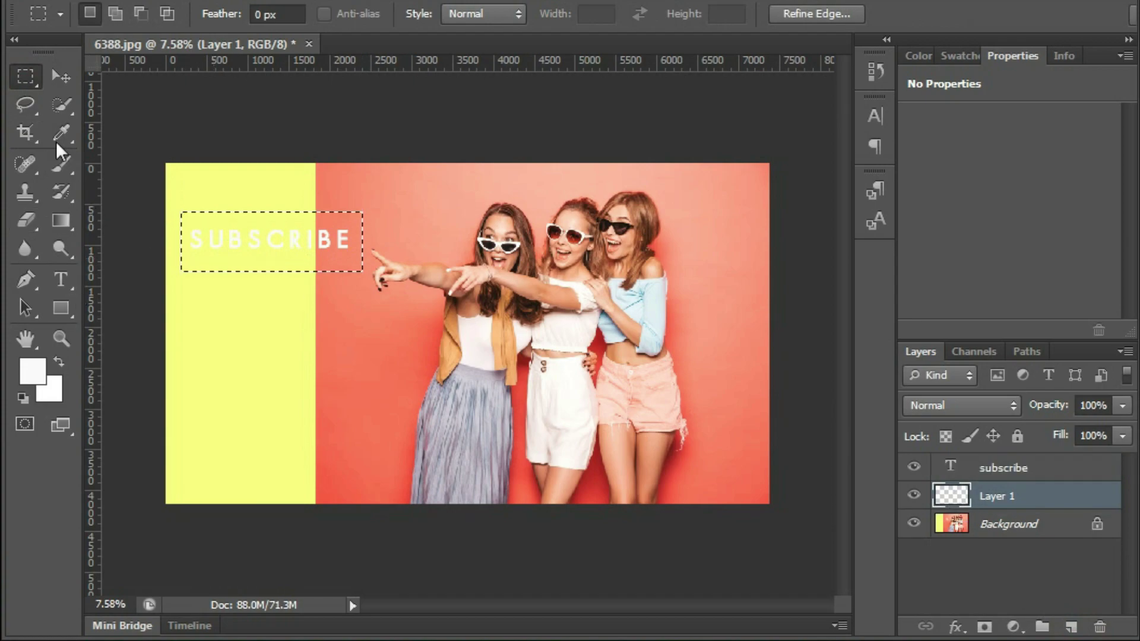
{"action": "left_click", "coordinate": [61, 132]}
{"action": "left_click", "coordinate": [127, 374]}
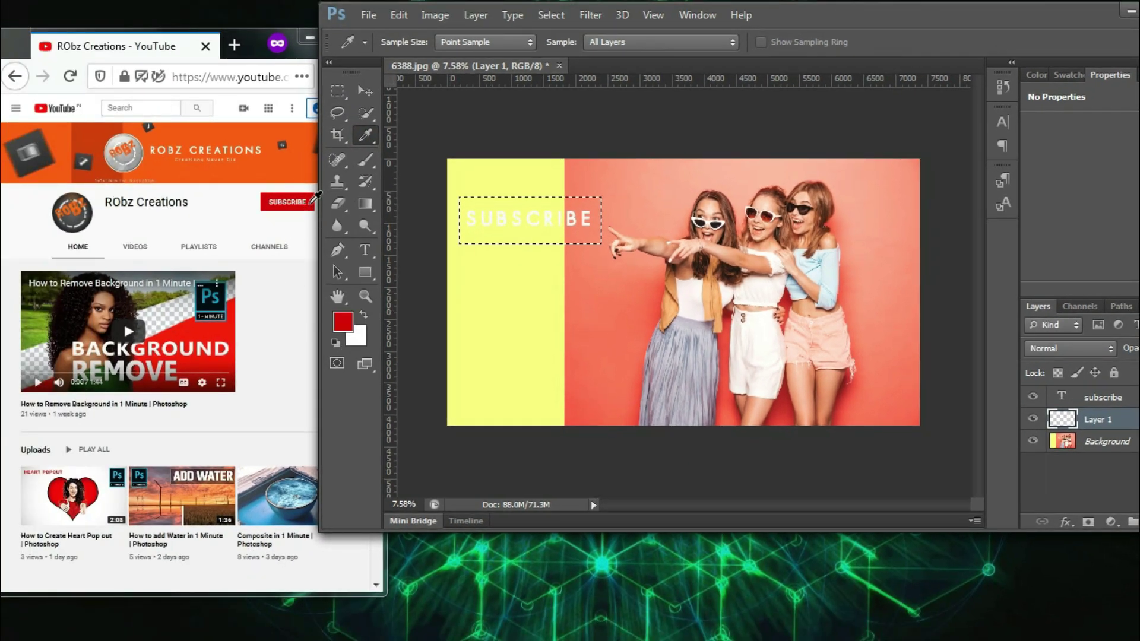
{"action": "left_click", "coordinate": [366, 160]}
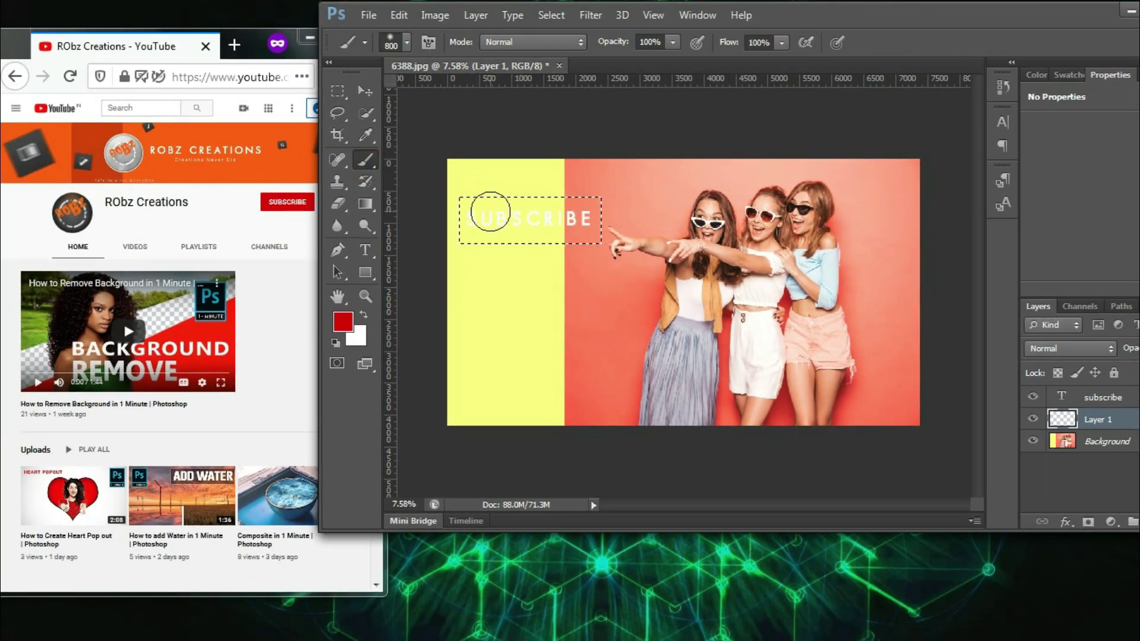
{"action": "mouse_move", "coordinate": [465, 242]}
{"action": "left_mouse_down"}
{"action": "mouse_move", "coordinate": [478, 203]}
{"action": "mouse_move", "coordinate": [522, 263]}
{"action": "mouse_move", "coordinate": [533, 205]}
{"action": "mouse_move", "coordinate": [549, 246]}
{"action": "mouse_move", "coordinate": [577, 196]}
{"action": "mouse_move", "coordinate": [482, 230]}
{"action": "left_mouse_up"}
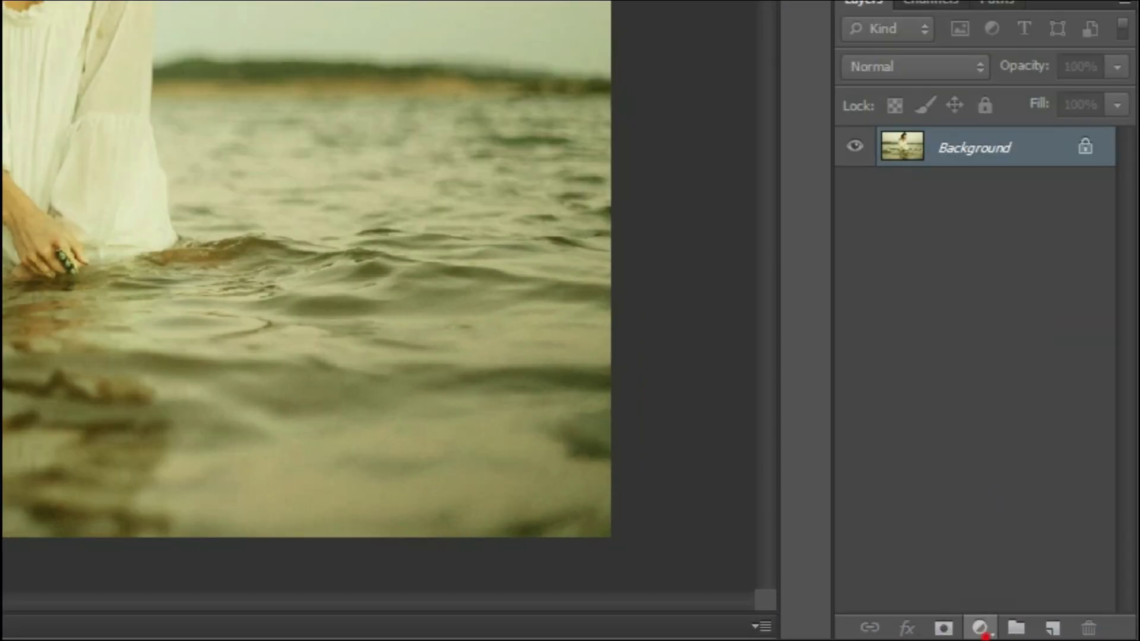
Add a Curves adjustment layer to the photo of the woman in the water and apply the automatic correction
{"action": "left_click", "coordinate": [1046, 632]}
{"action": "left_click", "coordinate": [946, 337]}
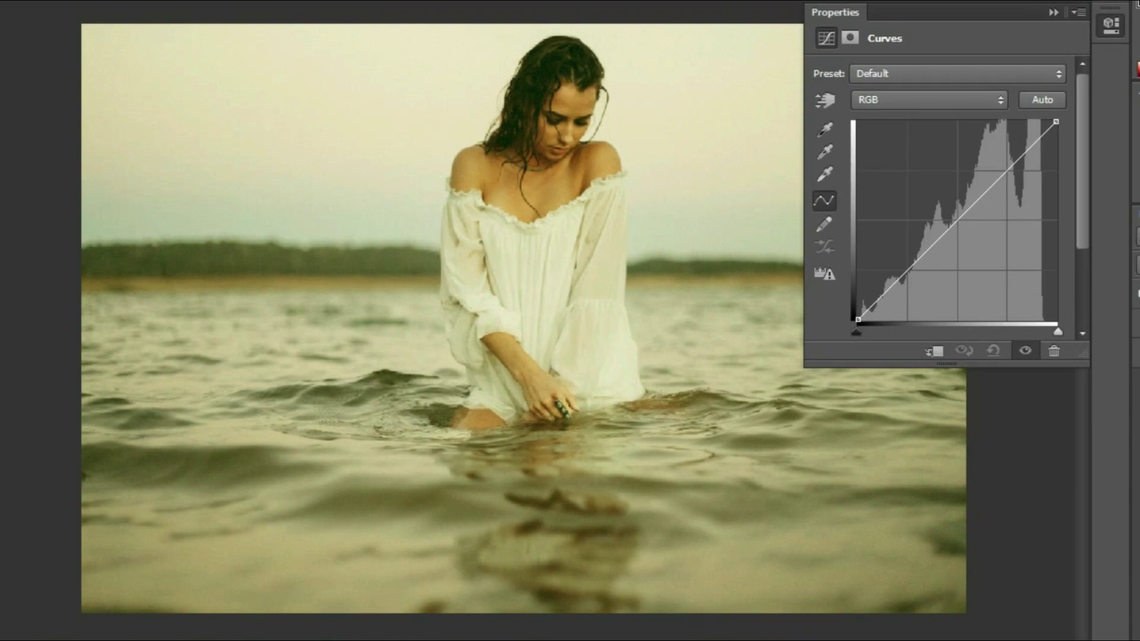
{"action": "left_click", "coordinate": [1045, 99]}
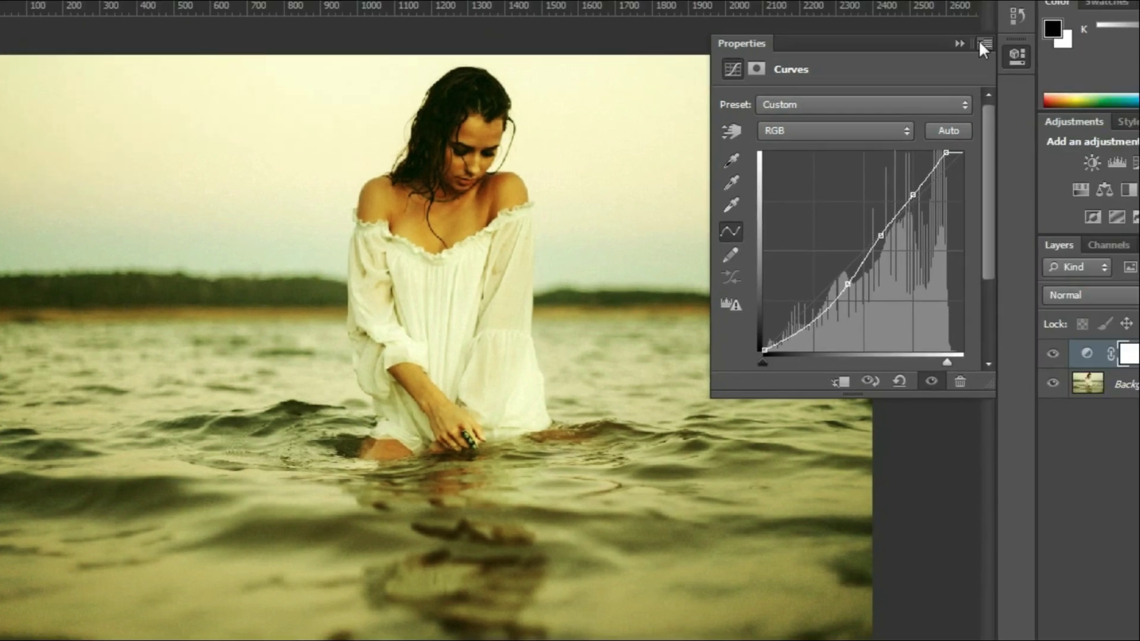
Set the Curves auto options to Find Dark & Light Colors with Snap Neutral Midtones to remove the photo's yellow cast
{"action": "left_click", "coordinate": [1076, 12]}
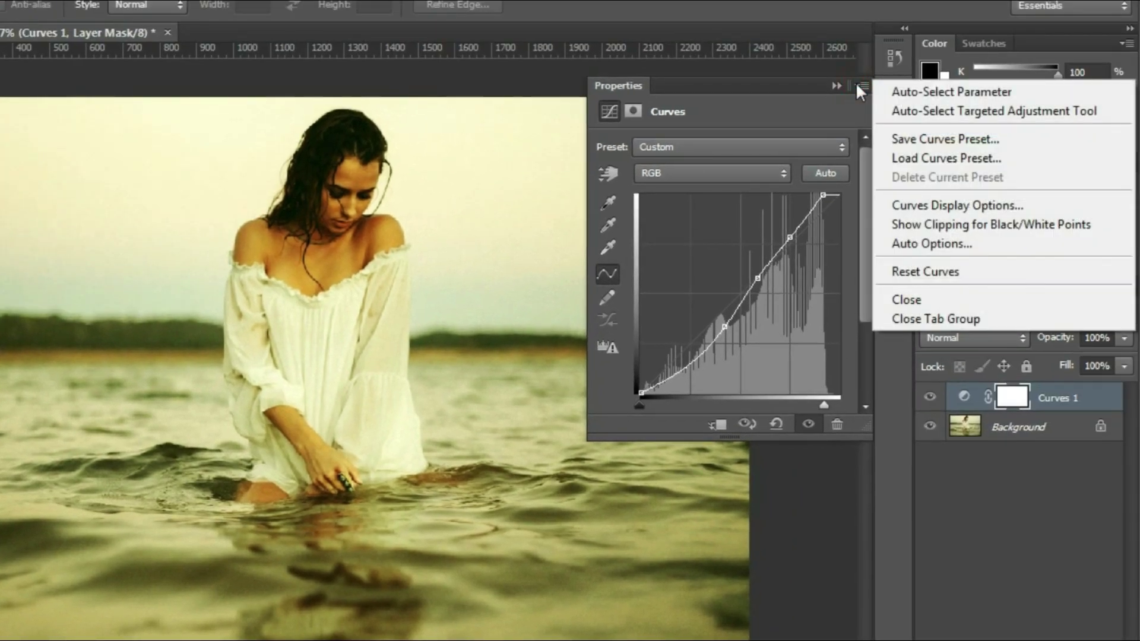
{"action": "left_click", "coordinate": [896, 245]}
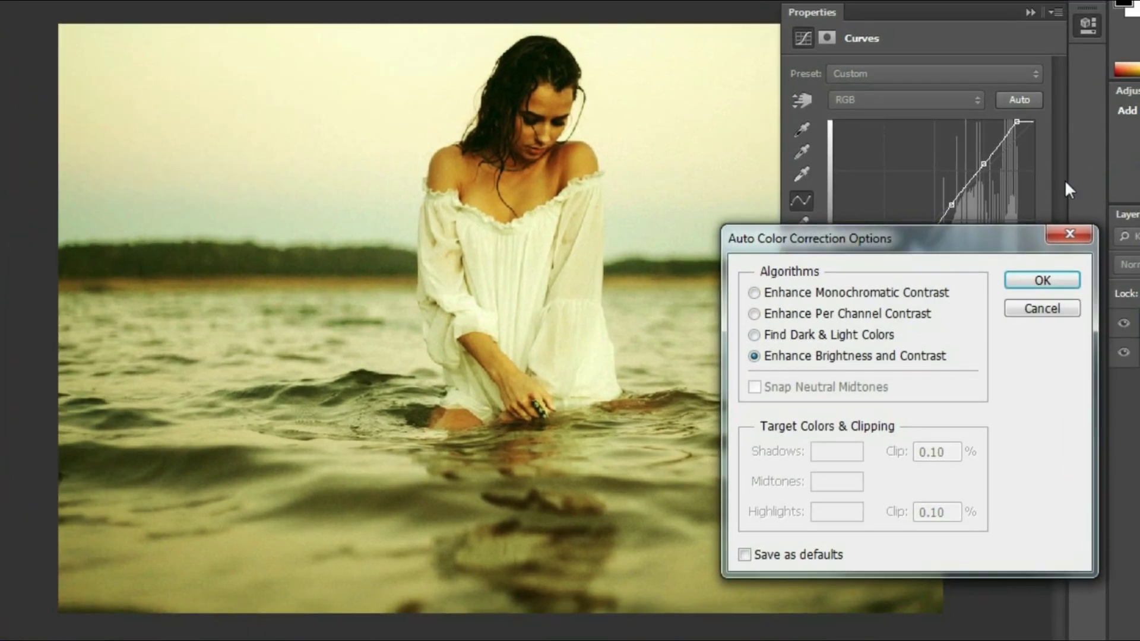
{"action": "left_click", "coordinate": [754, 335]}
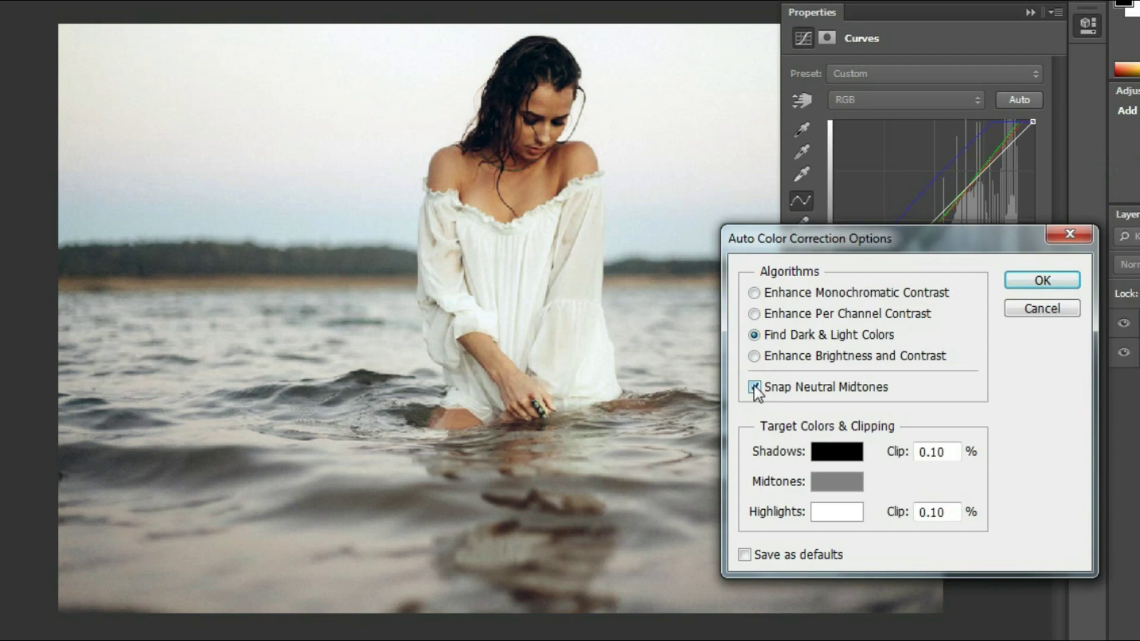
{"action": "left_click", "coordinate": [1043, 281]}
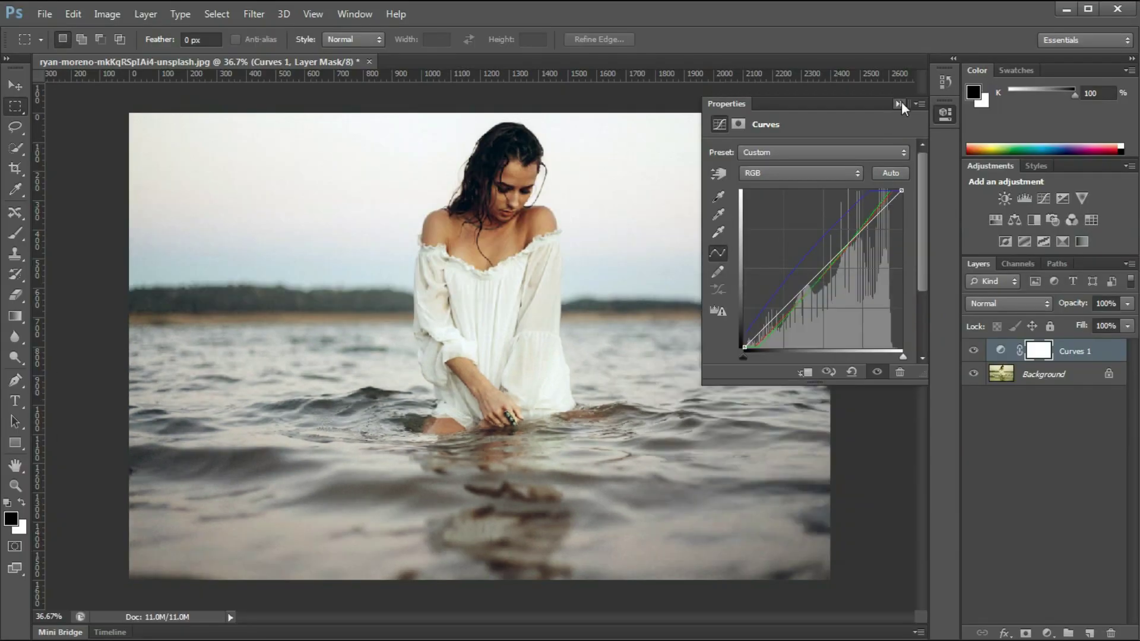
{"action": "left_click", "coordinate": [900, 104]}
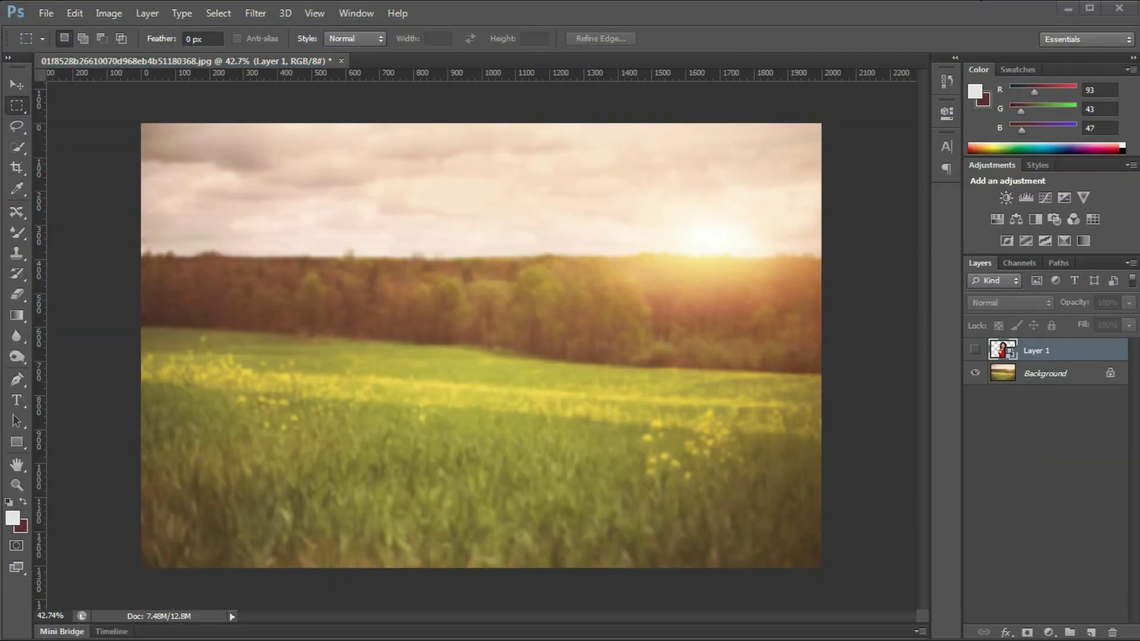
Show the woman's layer over the field and clip a new, auto-corrected Curves adjustment layer to it
{"action": "left_click", "coordinate": [974, 349]}
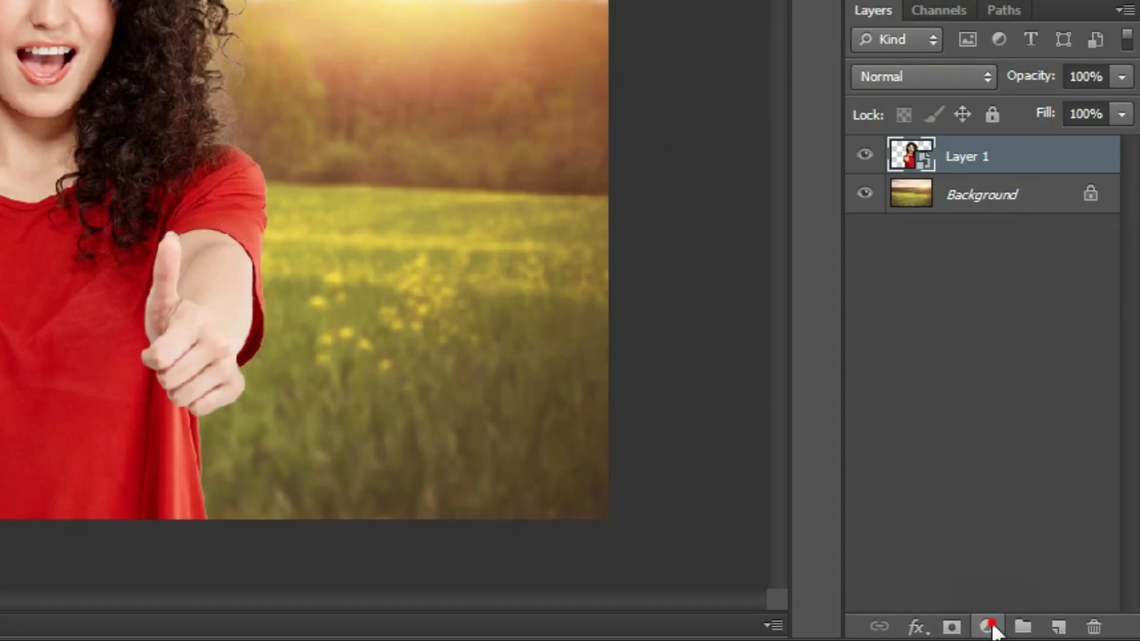
{"action": "left_click", "coordinate": [1048, 632]}
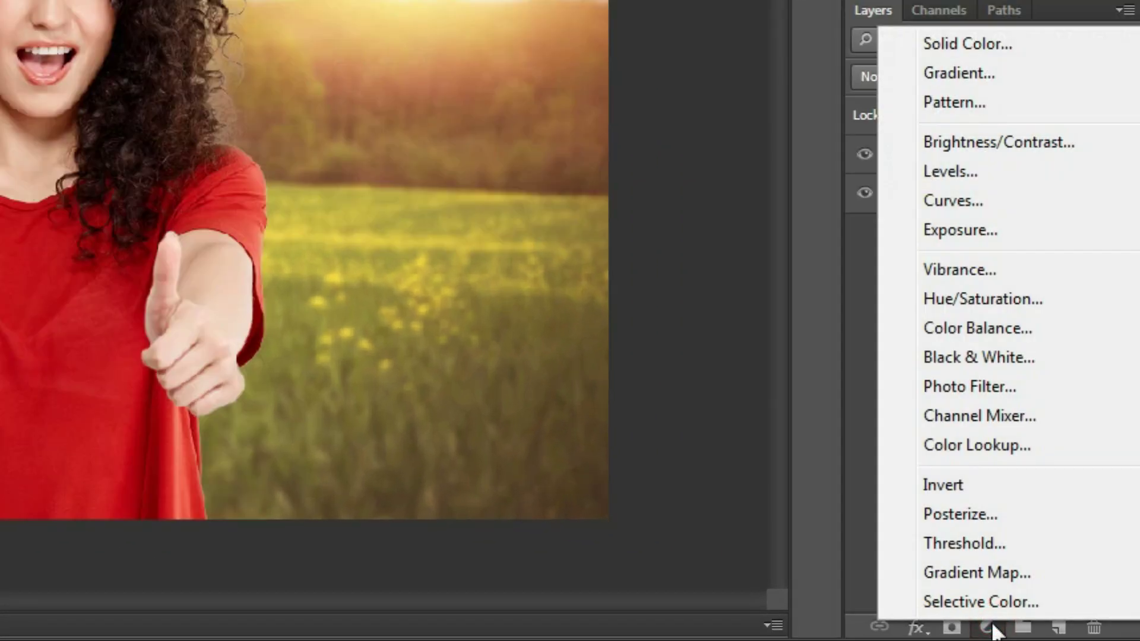
{"action": "left_click", "coordinate": [1033, 378]}
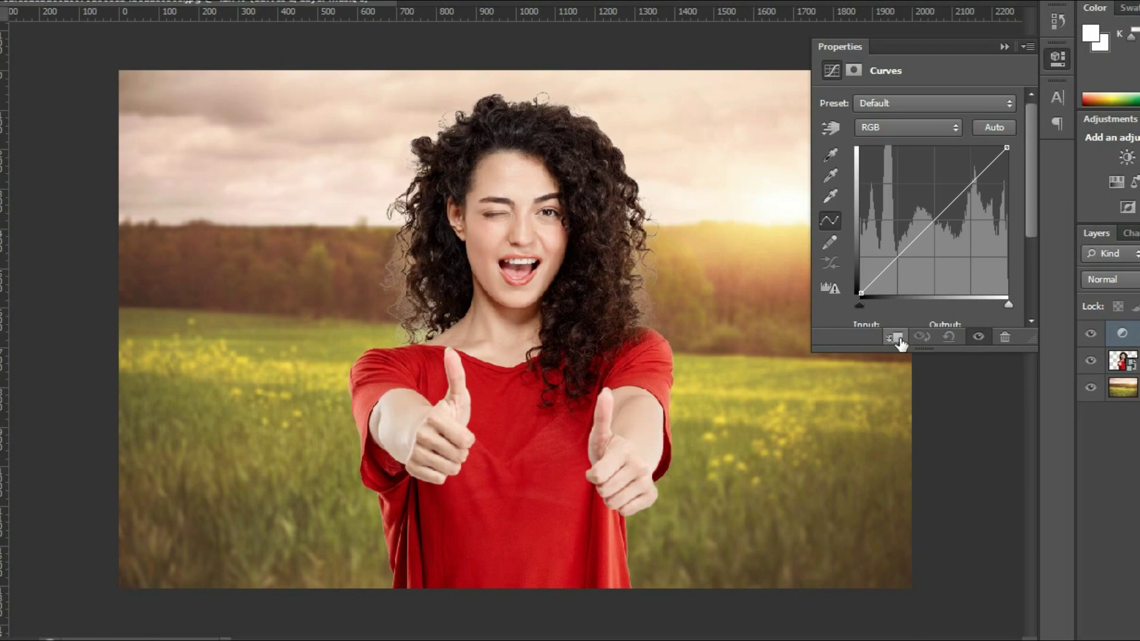
{"action": "left_click", "coordinate": [806, 351]}
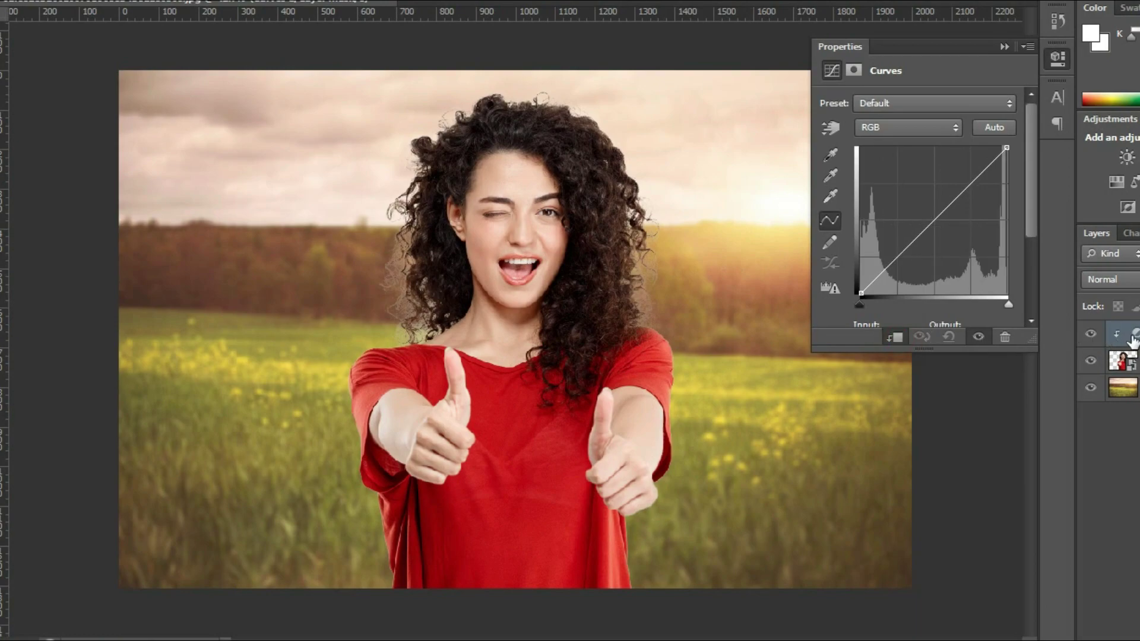
{"action": "left_click", "coordinate": [992, 127]}
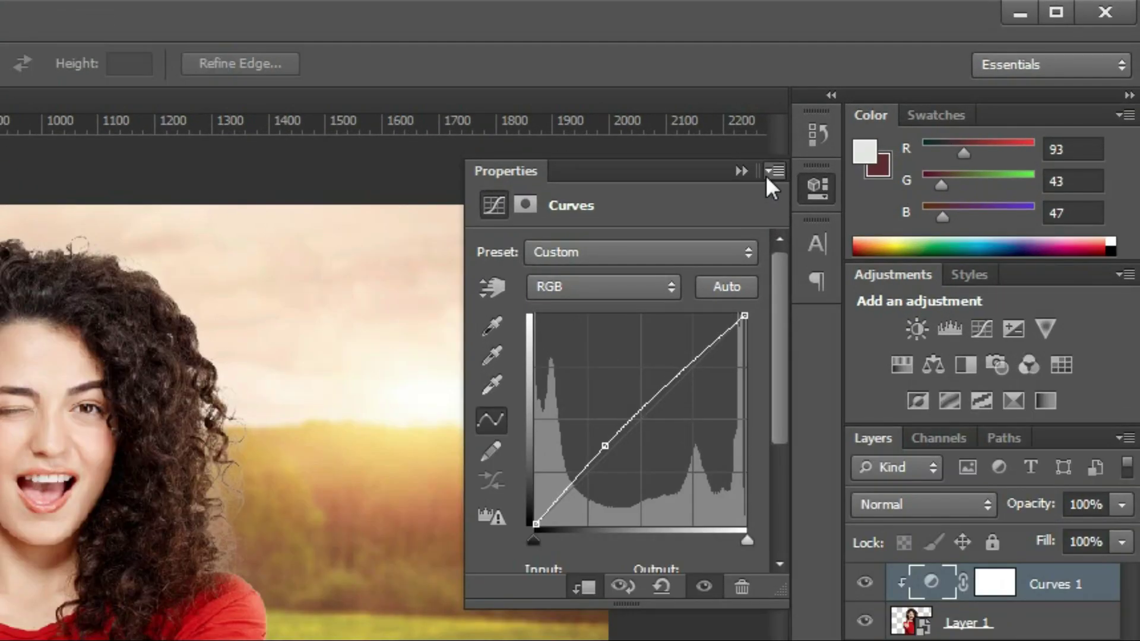
Set the auto options to Find Dark & Light Colors and sample the background's dark tree line as the target shadow colour, #452d27
{"action": "left_click", "coordinate": [920, 103]}
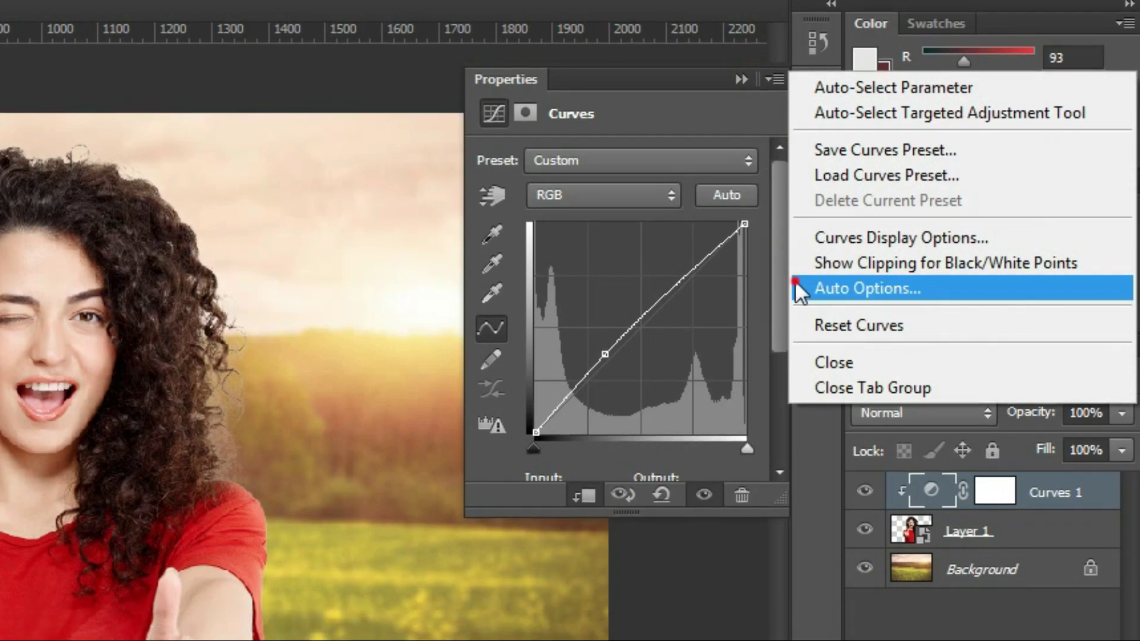
{"action": "left_click", "coordinate": [799, 380]}
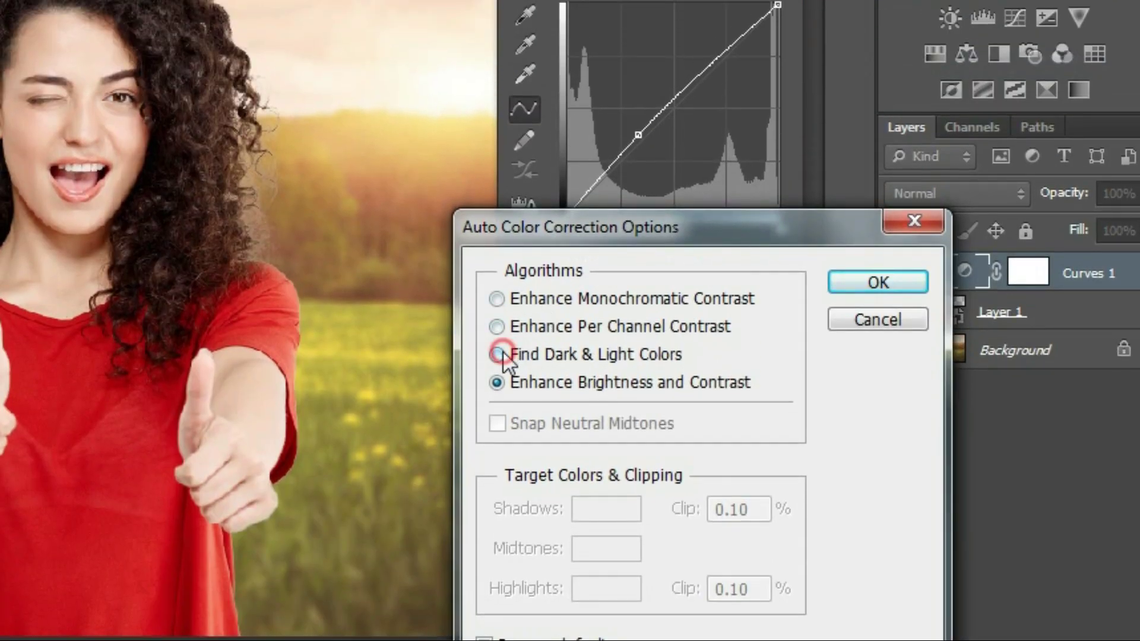
{"action": "left_click", "coordinate": [503, 253]}
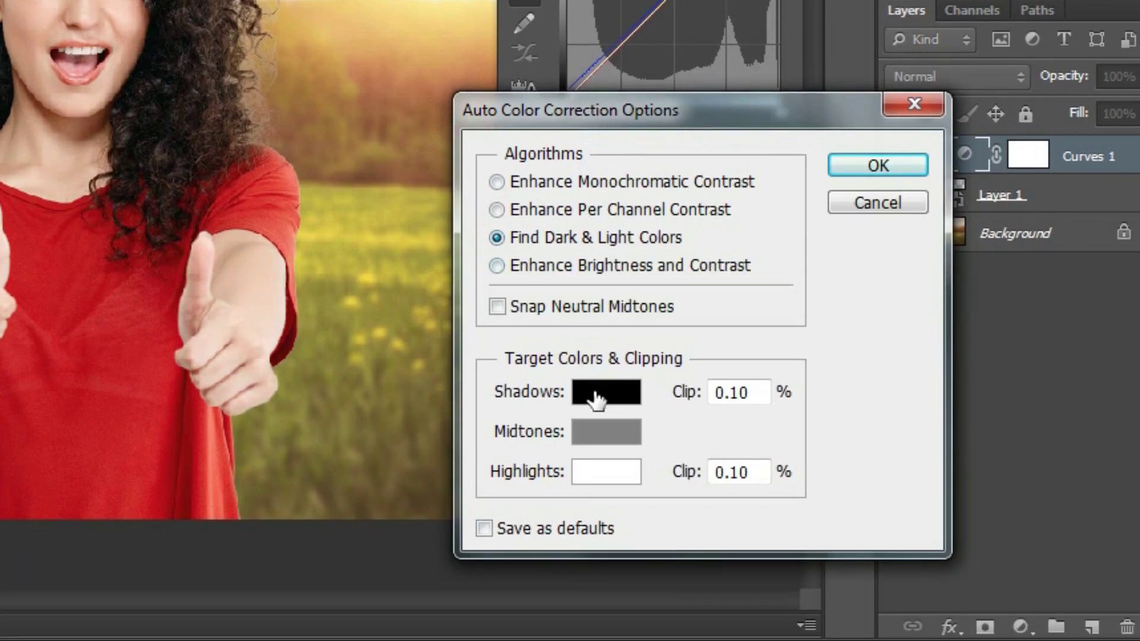
{"action": "left_click", "coordinate": [597, 507]}
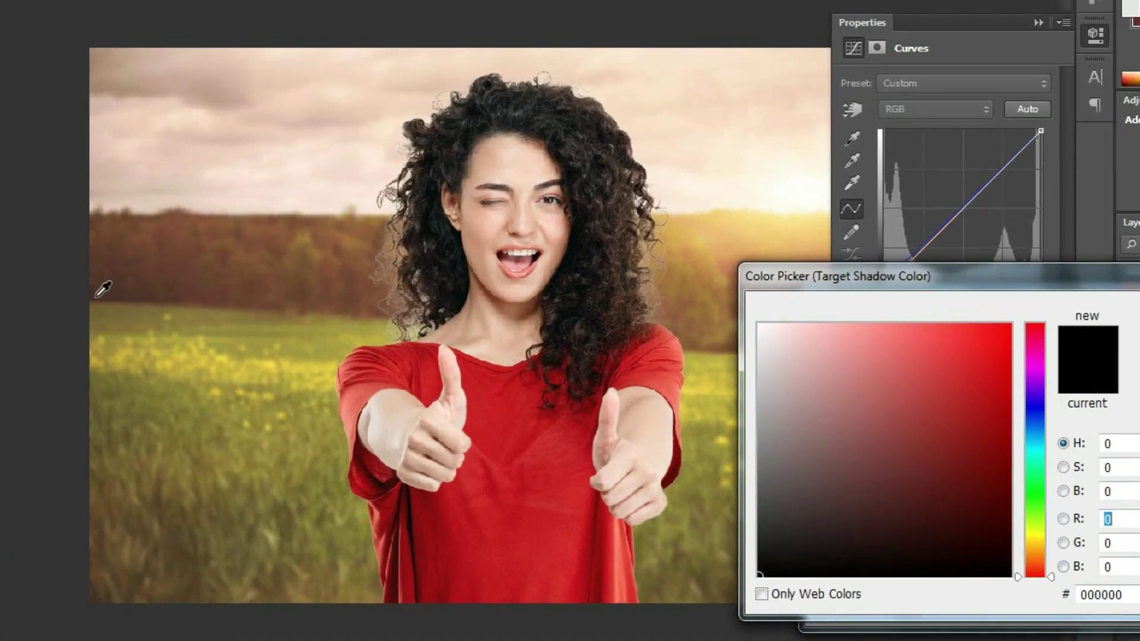
{"action": "left_click", "coordinate": [150, 319]}
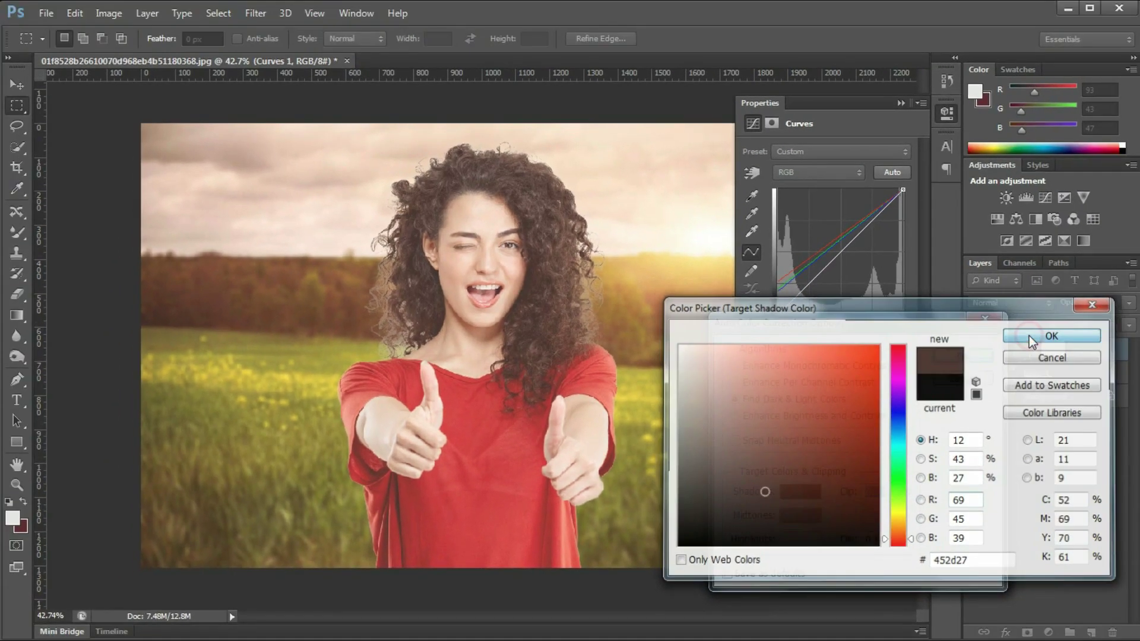
{"action": "left_click", "coordinate": [1028, 336]}
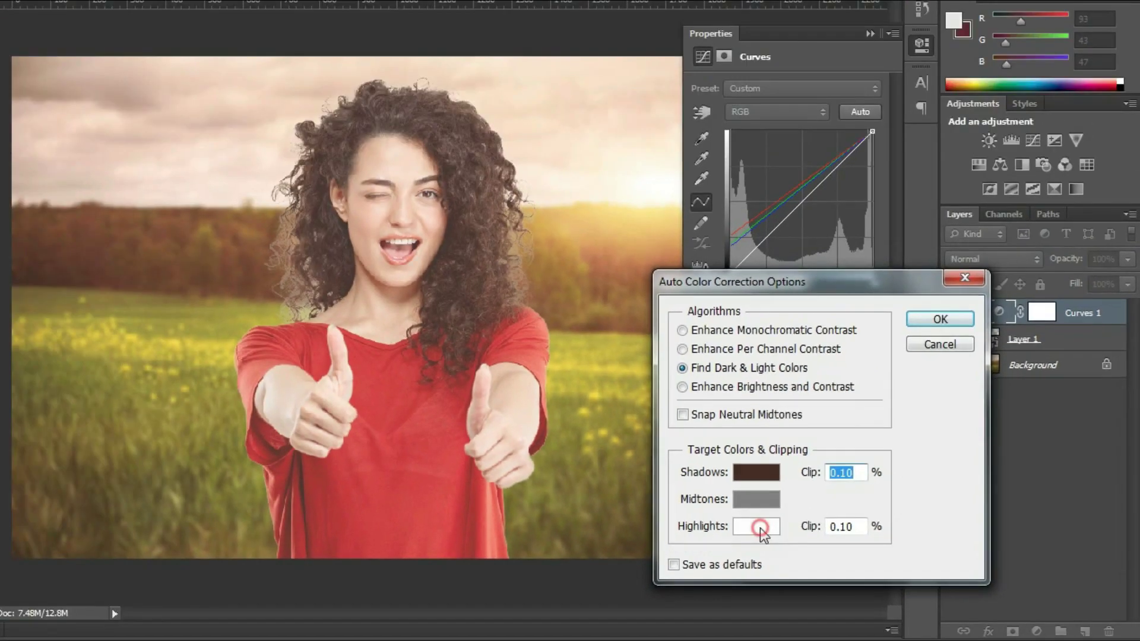
Sample the bright sun glow as the target highlight colour, #fefefa, and save the new target colours as defaults
{"action": "left_click", "coordinate": [757, 526]}
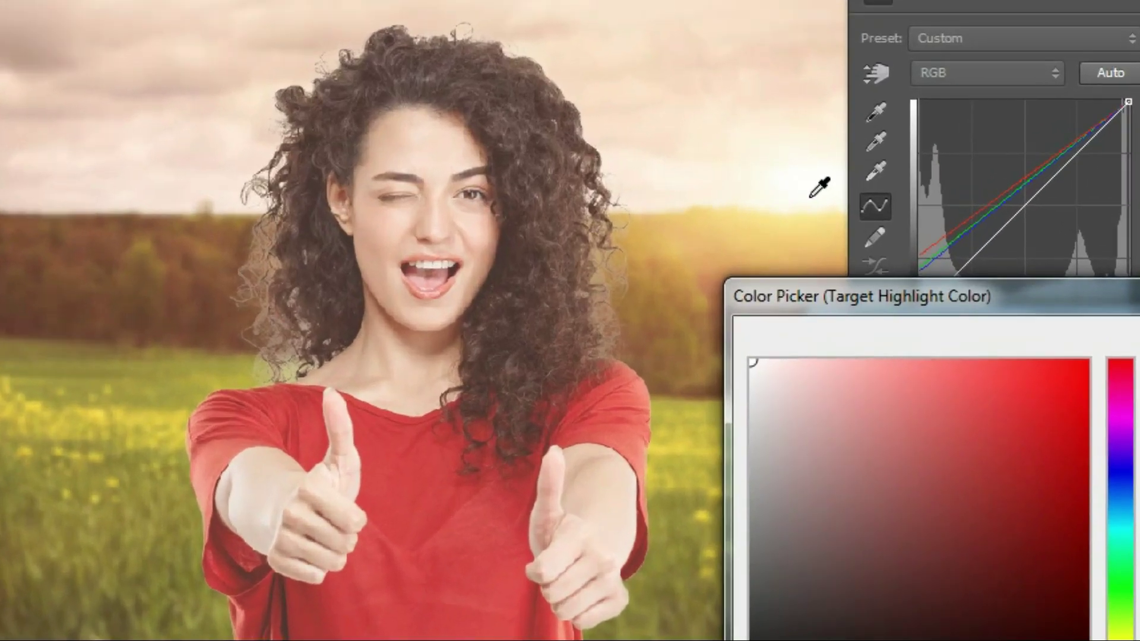
{"action": "left_click", "coordinate": [719, 239]}
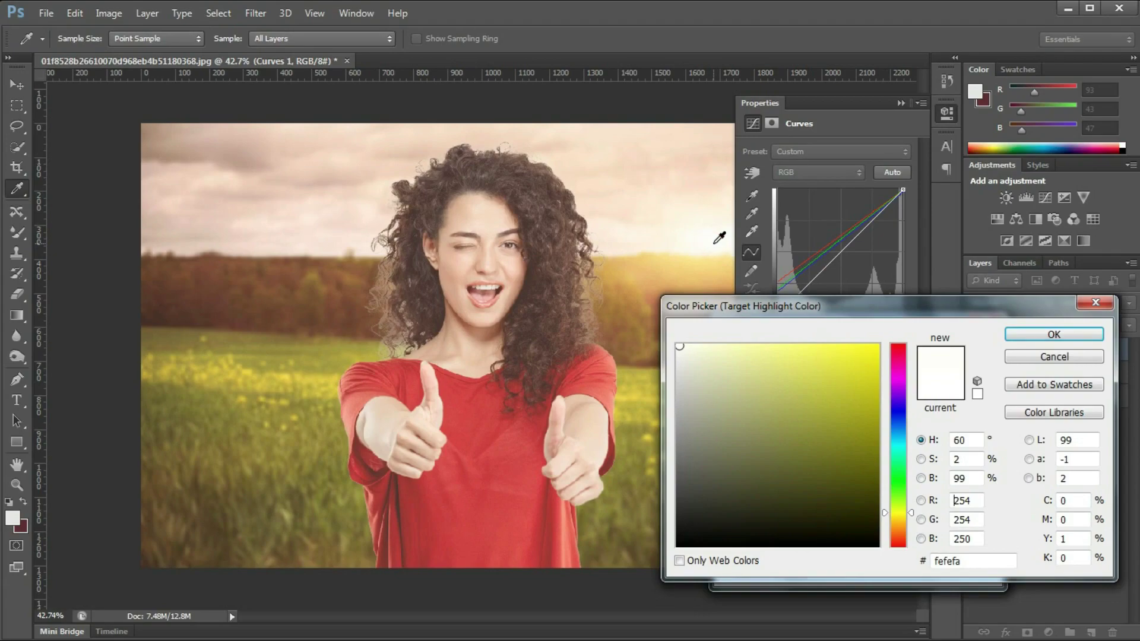
{"action": "left_click", "coordinate": [1054, 334]}
{"action": "left_click", "coordinate": [967, 362]}
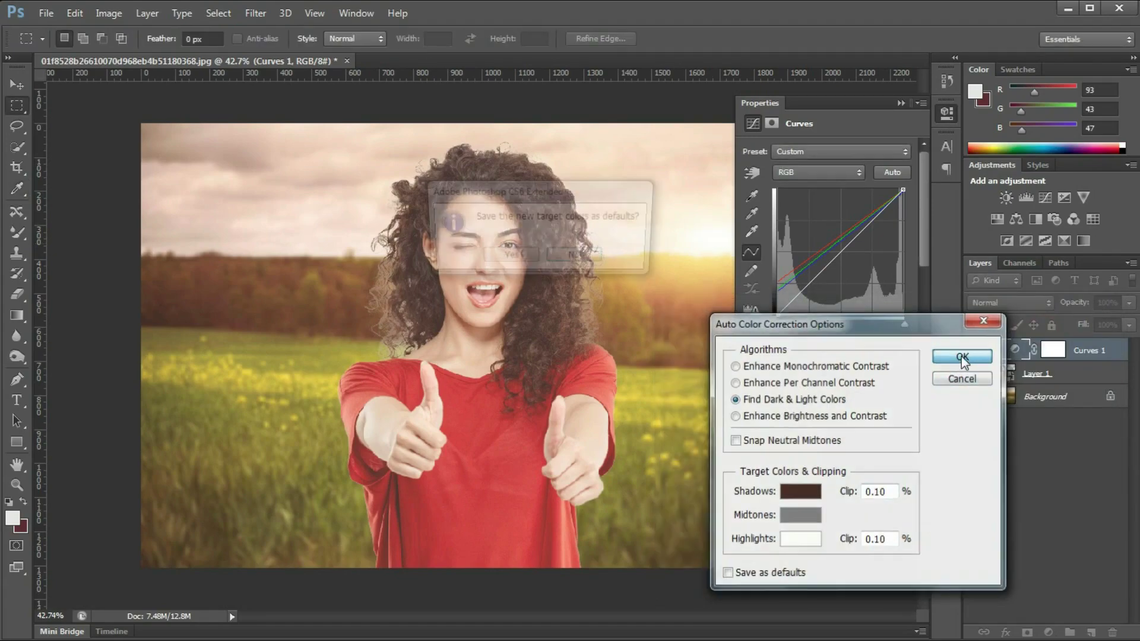
{"action": "left_click", "coordinate": [511, 258]}
{"action": "left_click", "coordinate": [900, 104]}
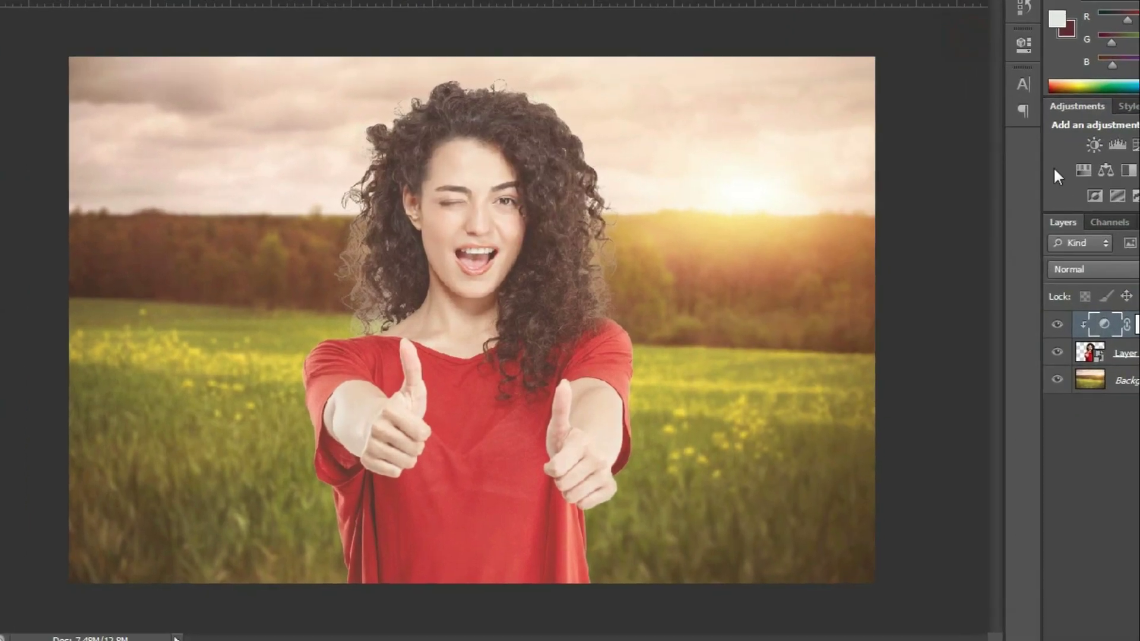
Toggle the Curves layer's visibility to compare the woman before and after the colour matching
{"action": "left_click", "coordinate": [1053, 326]}
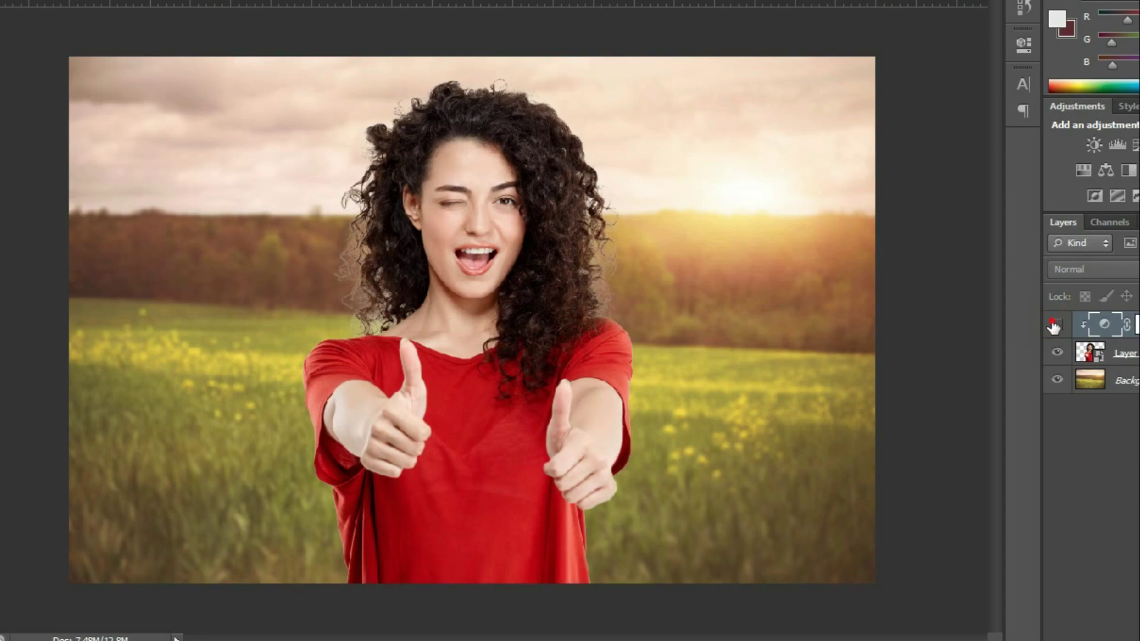
{"action": "left_click", "coordinate": [1054, 325]}
{"action": "left_click", "coordinate": [1054, 325]}
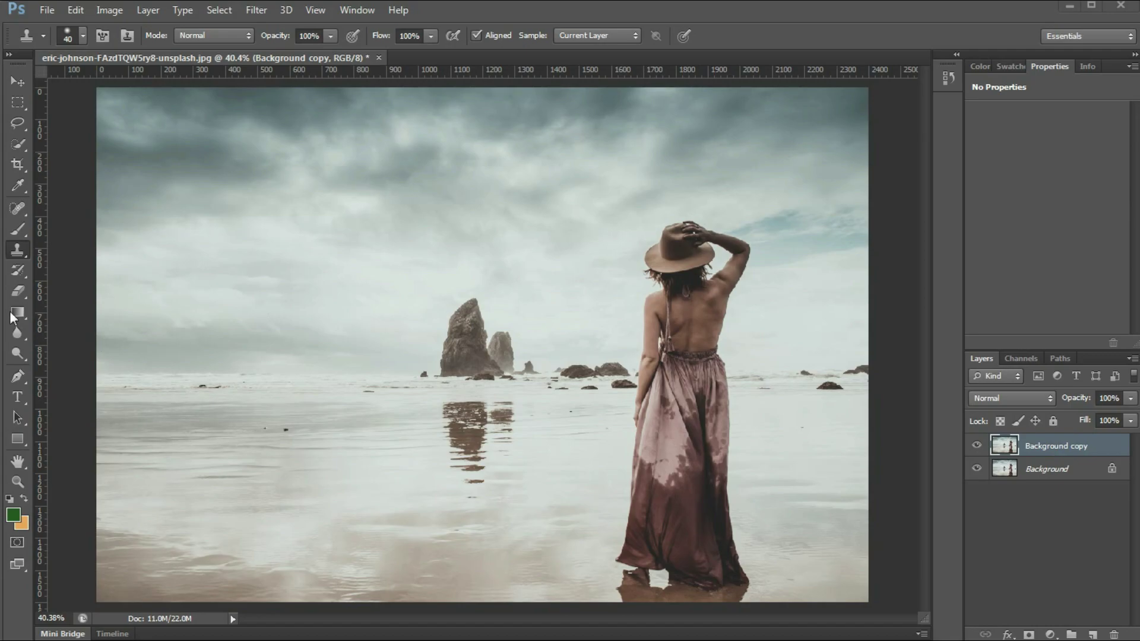
Sample clean wet sand with the Clone Stamp and cover small dark spots on the shore in the beach photo's left part
{"action": "scroll", "coordinate": [107, 389], "scroll_direction": "up", "scroll_amount": 10}
{"action": "left_click", "coordinate": [135, 384], "text": "alt"}
{"action": "left_click", "coordinate": [169, 359]}
{"action": "scroll", "coordinate": [234, 372], "scroll_direction": "down", "scroll_amount": 5}
{"action": "scroll", "coordinate": [480, 469], "scroll_direction": "up", "scroll_amount": 5}
{"action": "left_click", "coordinate": [519, 389]}
{"action": "scroll", "coordinate": [234, 419], "scroll_direction": "up", "scroll_amount": 2}
{"action": "left_click", "coordinate": [234, 419]}
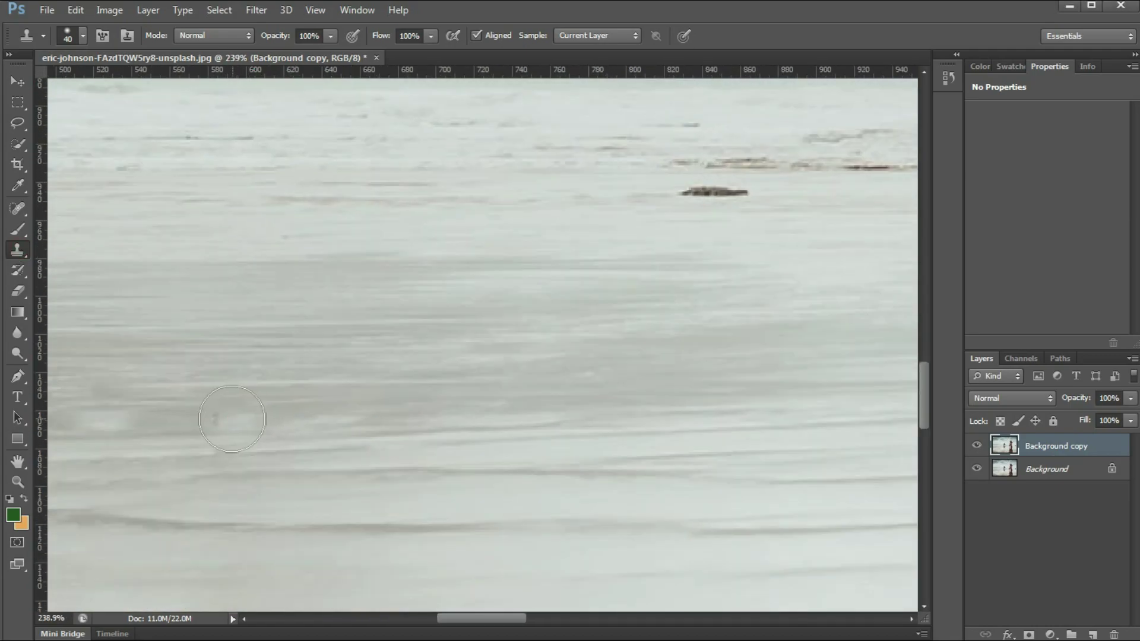
Resample a clean area with the Clone Stamp and paint over further small marks in the beach photo
{"action": "scroll", "coordinate": [400, 377], "scroll_direction": "down", "scroll_amount": 3}
{"action": "scroll", "coordinate": [312, 362], "scroll_direction": "up", "scroll_amount": 3}
{"action": "scroll", "coordinate": [356, 380], "scroll_direction": "down", "scroll_amount": 5}
{"action": "scroll", "coordinate": [430, 392], "scroll_direction": "up", "scroll_amount": 4}
{"action": "scroll", "coordinate": [429, 393], "scroll_direction": "down", "scroll_amount": 4}
{"action": "scroll", "coordinate": [638, 398], "scroll_direction": "up", "scroll_amount": 8}
{"action": "left_click", "coordinate": [644, 400], "text": "alt"}
{"action": "left_click_drag", "start_coordinate": [584, 317], "coordinate": [706, 314]}
{"action": "left_click", "coordinate": [729, 316]}
Clone out the small rock at the waterline just left of the tall sea rock
{"action": "scroll", "coordinate": [625, 394], "scroll_direction": "down", "scroll_amount": 8}
{"action": "scroll", "coordinate": [633, 408], "scroll_direction": "up", "scroll_amount": 10}
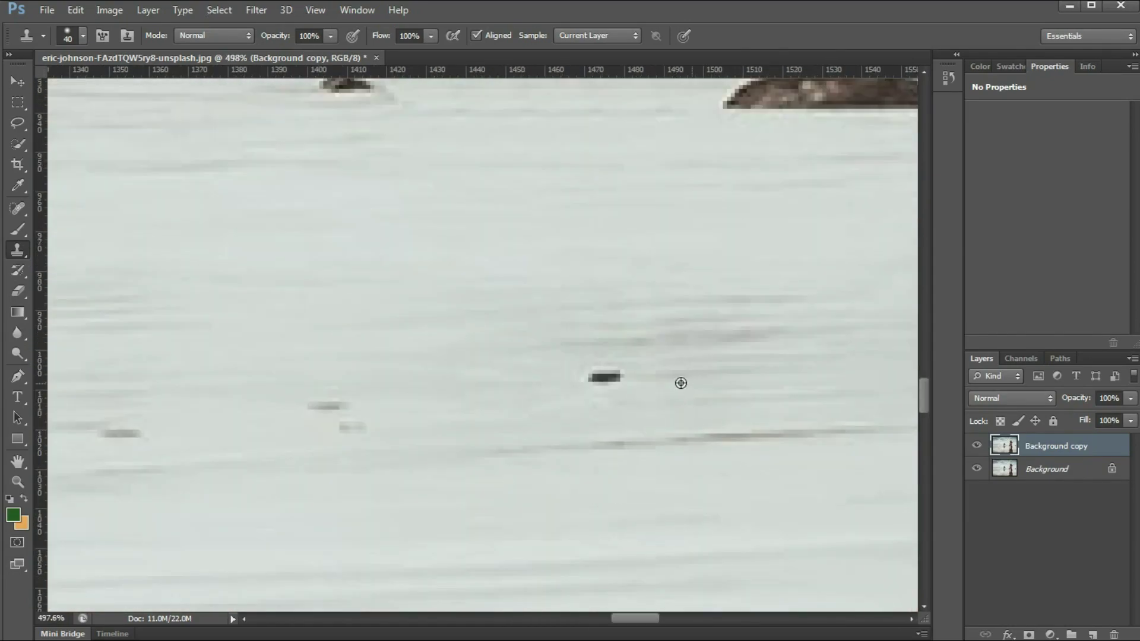
{"action": "scroll", "coordinate": [692, 384], "scroll_direction": "down", "scroll_amount": 8}
{"action": "scroll", "coordinate": [224, 369], "scroll_direction": "up", "scroll_amount": 5}
{"action": "scroll", "coordinate": [389, 415], "scroll_direction": "down", "scroll_amount": 5}
{"action": "scroll", "coordinate": [474, 350], "scroll_direction": "up", "scroll_amount": 9}
{"action": "left_click_drag", "start_coordinate": [474, 350], "coordinate": [504, 339]}
{"action": "scroll", "coordinate": [504, 339], "scroll_direction": "down", "scroll_amount": 1}
Open a second window of the same beach photo
{"action": "left_click", "coordinate": [357, 10]}
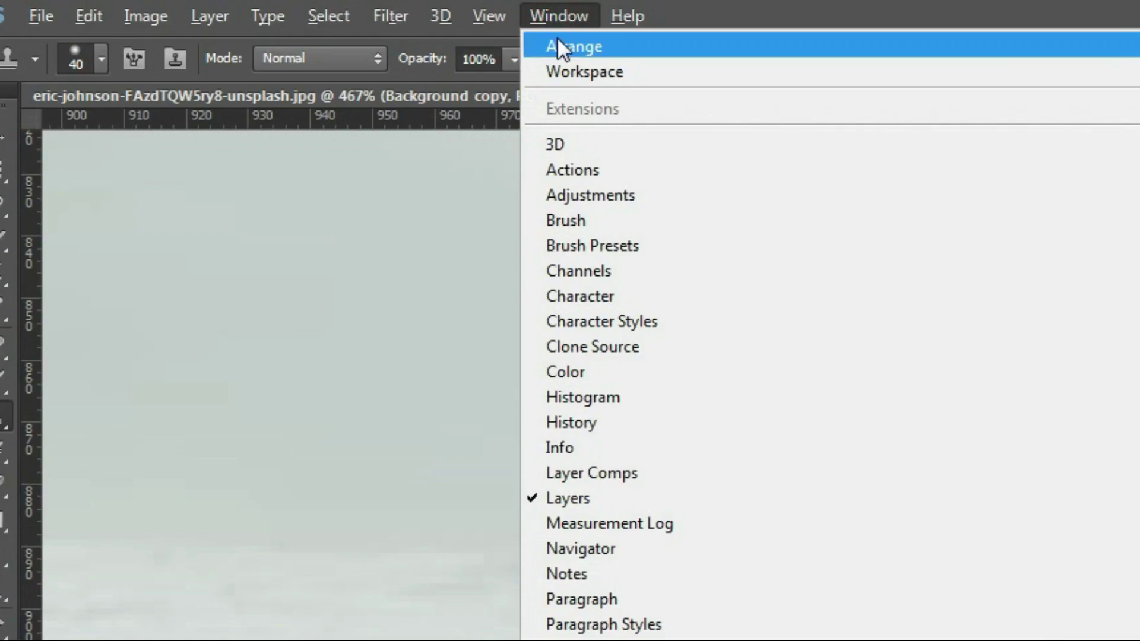
{"action": "mouse_move", "coordinate": [558, 45]}
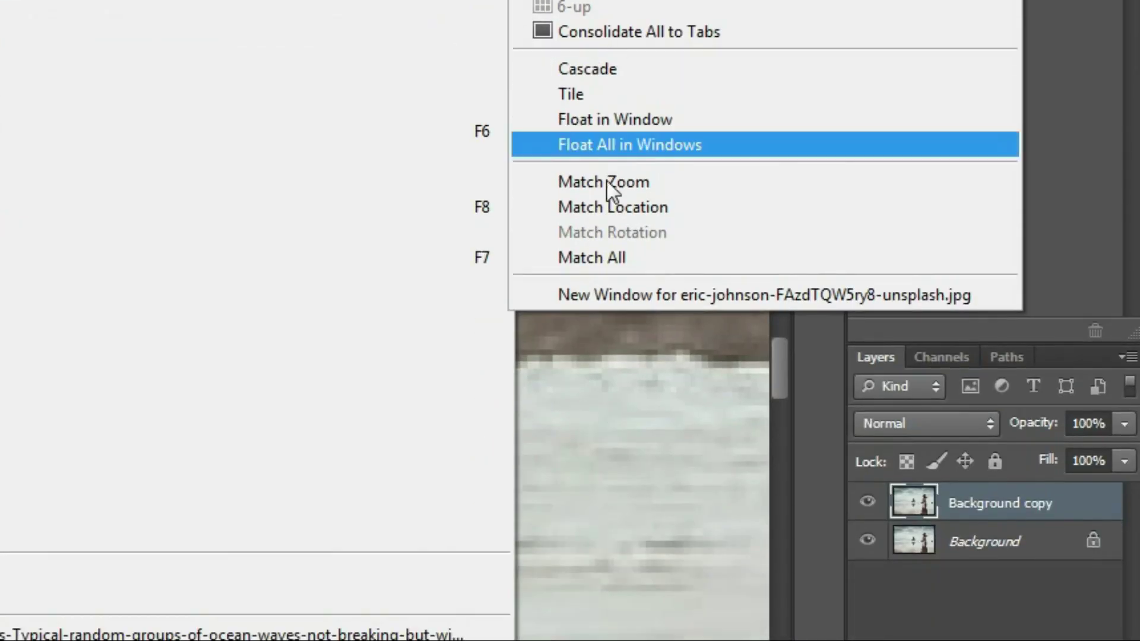
{"action": "left_click", "coordinate": [602, 535]}
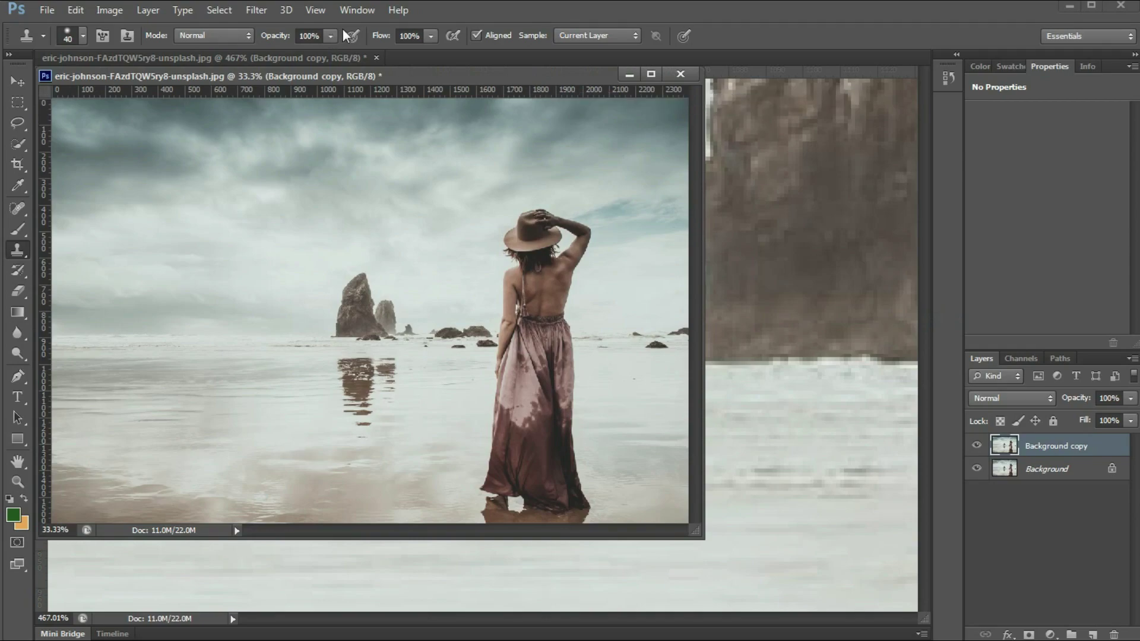
Arrange the two windows of the beach photo side by side with the 2-up Vertical layout
{"action": "left_click", "coordinate": [353, 10]}
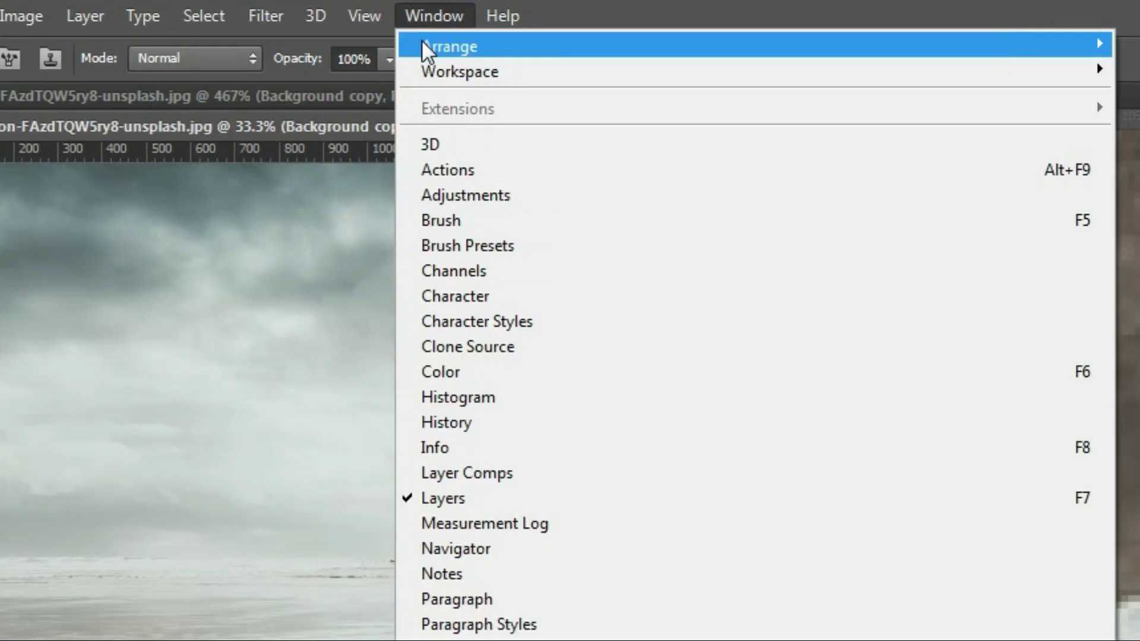
{"action": "mouse_move", "coordinate": [648, 49]}
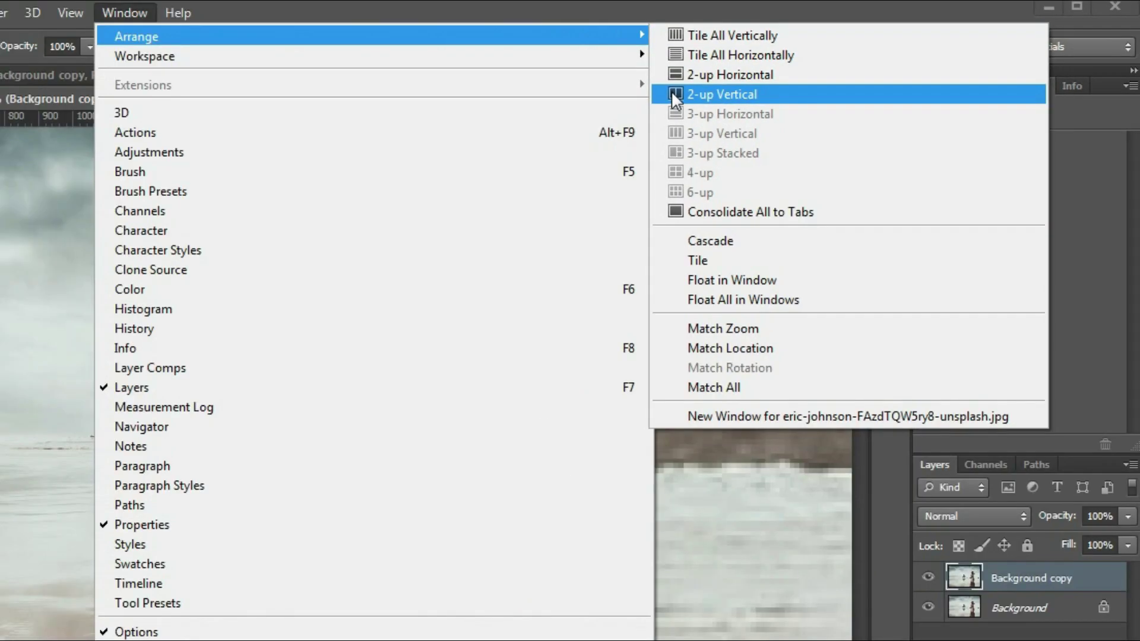
{"action": "left_click", "coordinate": [549, 120]}
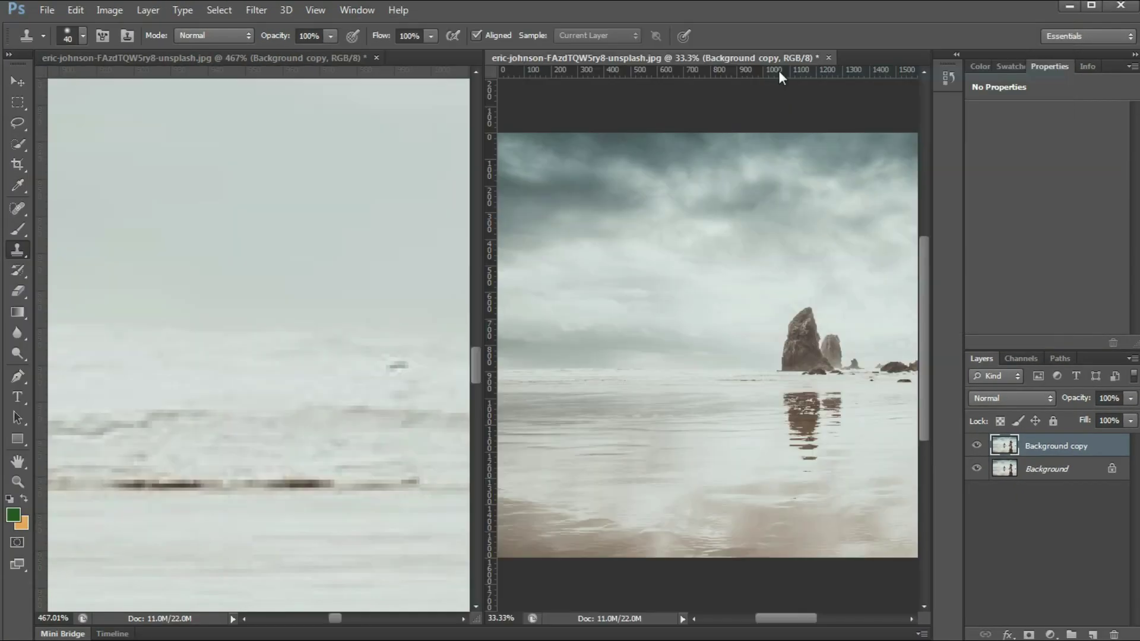
Sample clean sky with the Clone Stamp and, at brush size 150, paint out both tall sea rocks and their water reflections
{"action": "left_click", "coordinate": [251, 265]}
{"action": "scroll", "coordinate": [251, 265], "scroll_direction": "down", "scroll_amount": 5, "text": "alt"}
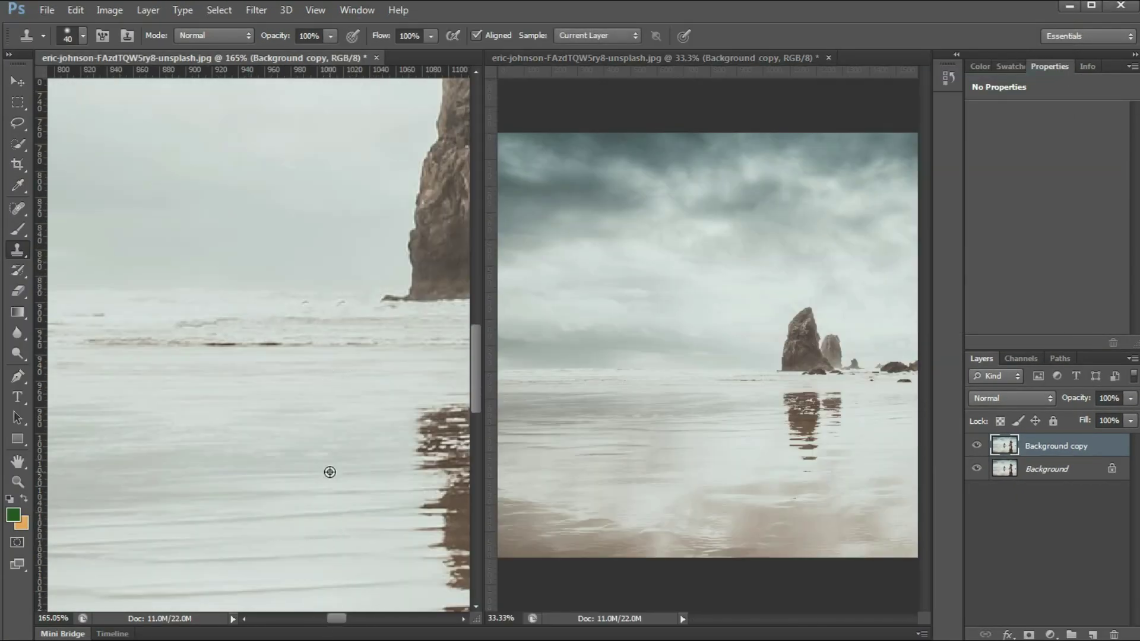
{"action": "scroll", "coordinate": [381, 395], "scroll_direction": "down", "scroll_amount": 3, "text": "alt"}
{"action": "left_click_drag", "start_coordinate": [343, 618], "coordinate": [351, 617]}
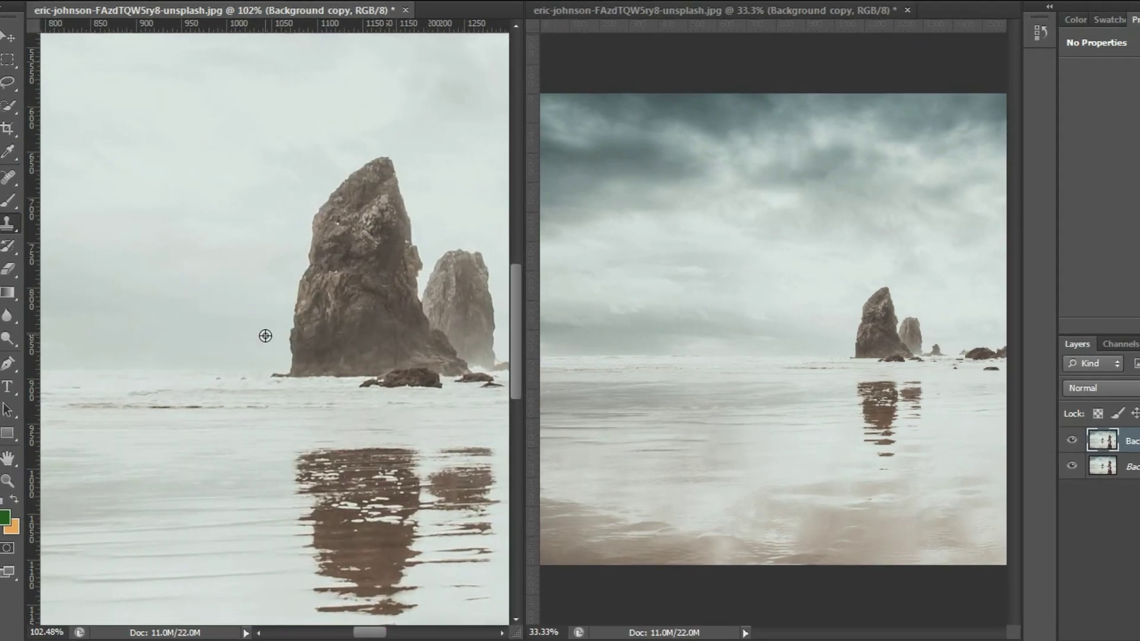
{"action": "left_click", "coordinate": [221, 177], "text": "alt"}
{"action": "left_click_drag", "start_coordinate": [332, 175], "coordinate": [293, 364]}
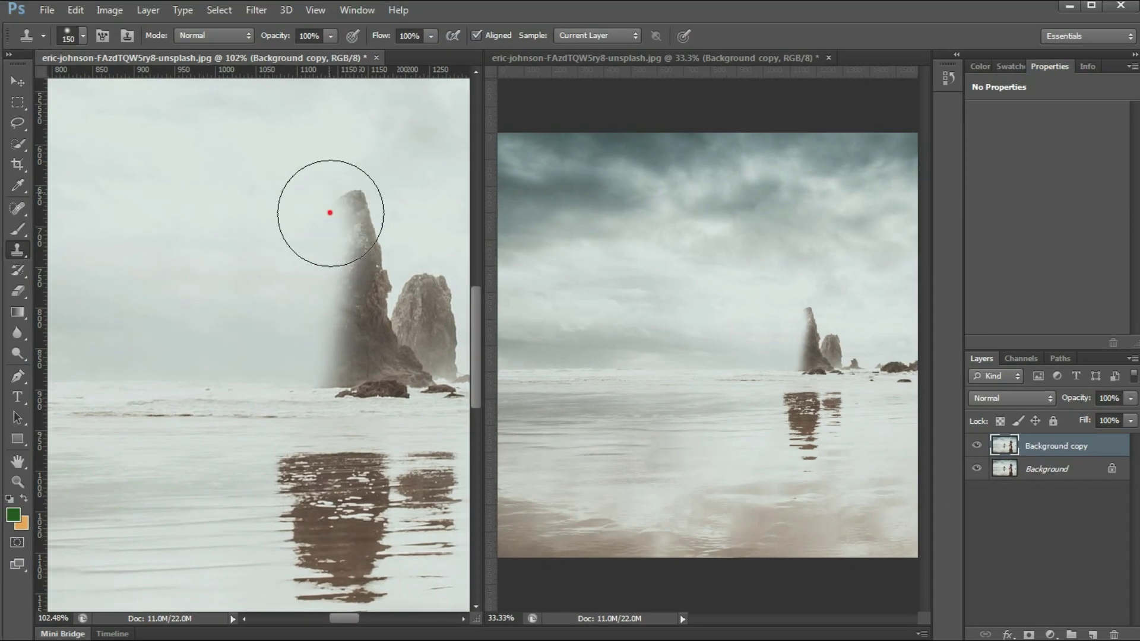
{"action": "mouse_move", "coordinate": [330, 213]}
{"action": "left_mouse_down"}
{"action": "mouse_move", "coordinate": [336, 280]}
{"action": "mouse_move", "coordinate": [318, 330]}
{"action": "mouse_move", "coordinate": [342, 359]}
{"action": "mouse_move", "coordinate": [381, 358]}
{"action": "mouse_move", "coordinate": [399, 279]}
{"action": "mouse_move", "coordinate": [352, 365]}
{"action": "mouse_move", "coordinate": [420, 356]}
{"action": "left_mouse_up"}
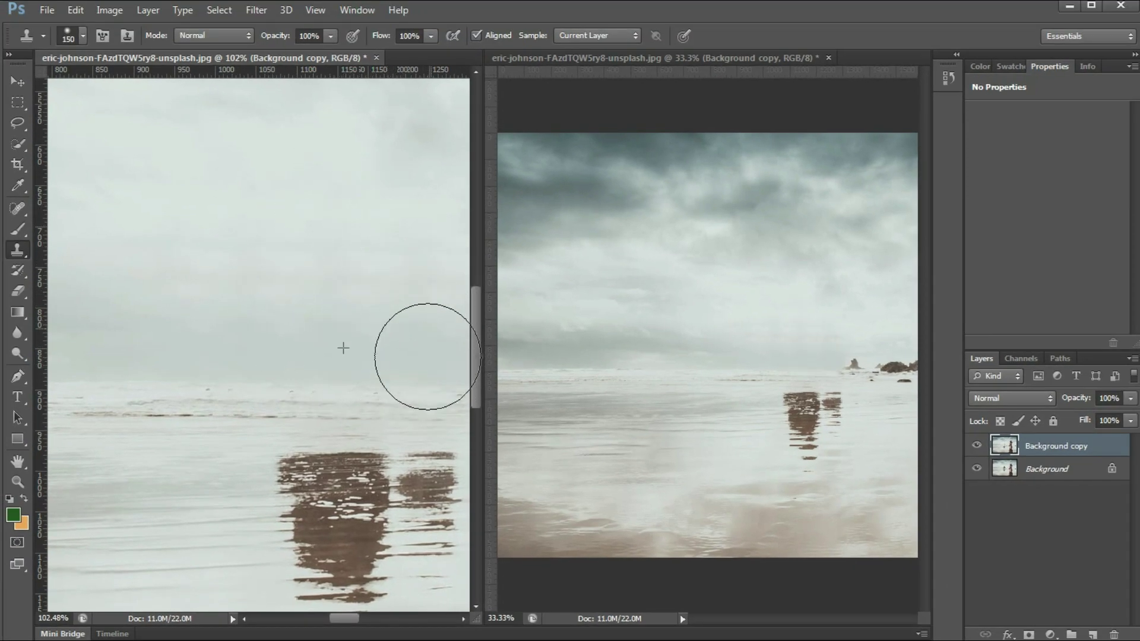
{"action": "scroll", "coordinate": [265, 343], "scroll_direction": "down", "scroll_amount": 3}
{"action": "mouse_move", "coordinate": [265, 344]}
{"action": "left_mouse_down"}
{"action": "mouse_move", "coordinate": [290, 479]}
{"action": "mouse_move", "coordinate": [307, 490]}
{"action": "mouse_move", "coordinate": [329, 384]}
{"action": "mouse_move", "coordinate": [352, 555]}
{"action": "mouse_move", "coordinate": [374, 390]}
{"action": "mouse_move", "coordinate": [432, 354]}
{"action": "left_mouse_up"}
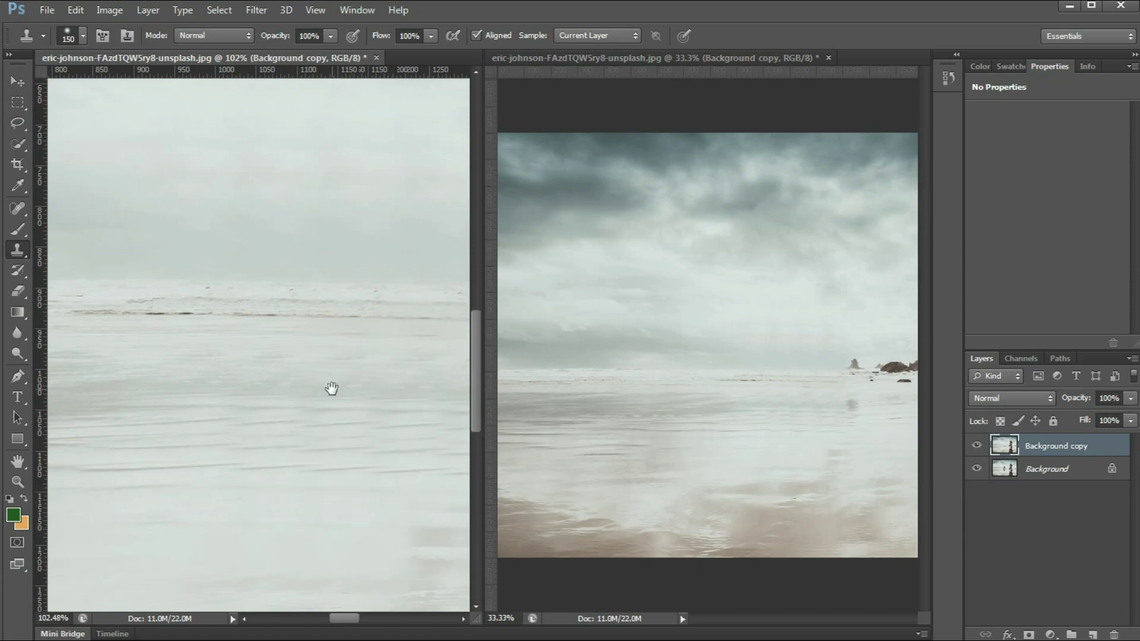
Pan to the woman and clone out the remaining small rocks along the waterline and the blotch in the water
{"action": "mouse_move", "coordinate": [368, 379]}
{"action": "left_mouse_down"}
{"action": "mouse_move", "coordinate": [253, 374]}
{"action": "mouse_move", "coordinate": [288, 361]}
{"action": "mouse_move", "coordinate": [272, 361]}
{"action": "mouse_move", "coordinate": [328, 368]}
{"action": "mouse_move", "coordinate": [302, 387]}
{"action": "left_mouse_up"}
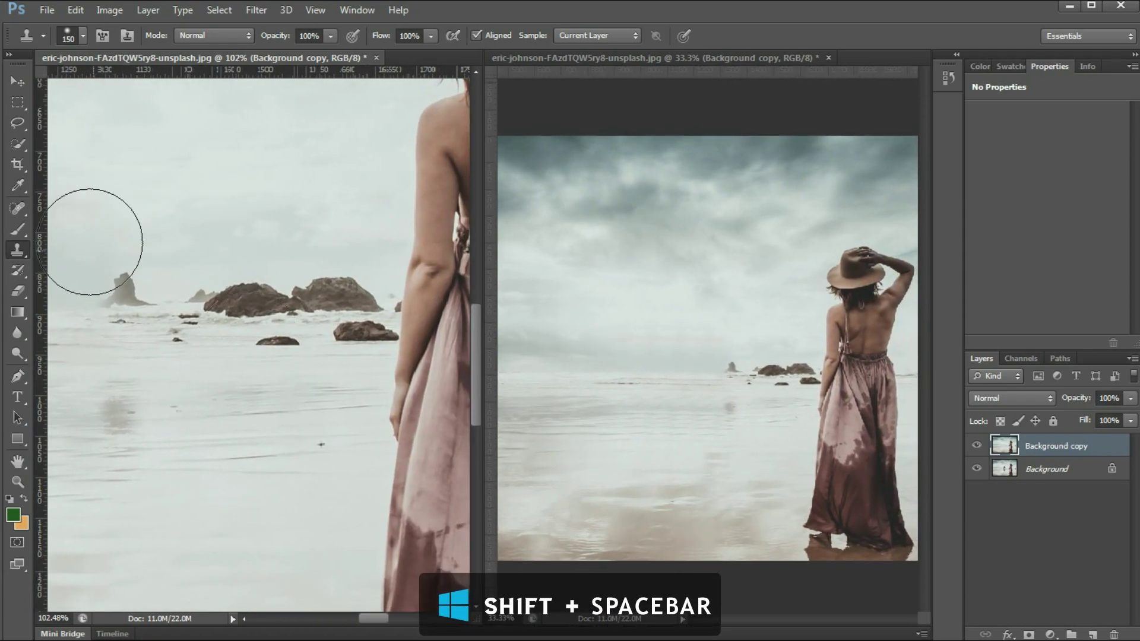
{"action": "left_click", "coordinate": [137, 227], "text": "alt"}
{"action": "left_click", "coordinate": [130, 295]}
{"action": "mouse_move", "coordinate": [175, 454]}
{"action": "left_mouse_down"}
{"action": "mouse_move", "coordinate": [279, 376]}
{"action": "mouse_move", "coordinate": [296, 332]}
{"action": "left_mouse_up"}
{"action": "left_click_drag", "start_coordinate": [304, 383], "coordinate": [150, 499]}
{"action": "left_click_drag", "start_coordinate": [362, 290], "coordinate": [83, 380]}
{"action": "mouse_move", "coordinate": [460, 426]}
{"action": "left_mouse_down"}
{"action": "mouse_move", "coordinate": [328, 420]}
{"action": "mouse_move", "coordinate": [357, 421]}
{"action": "left_mouse_up"}
{"action": "key", "text": "bracketleft"}
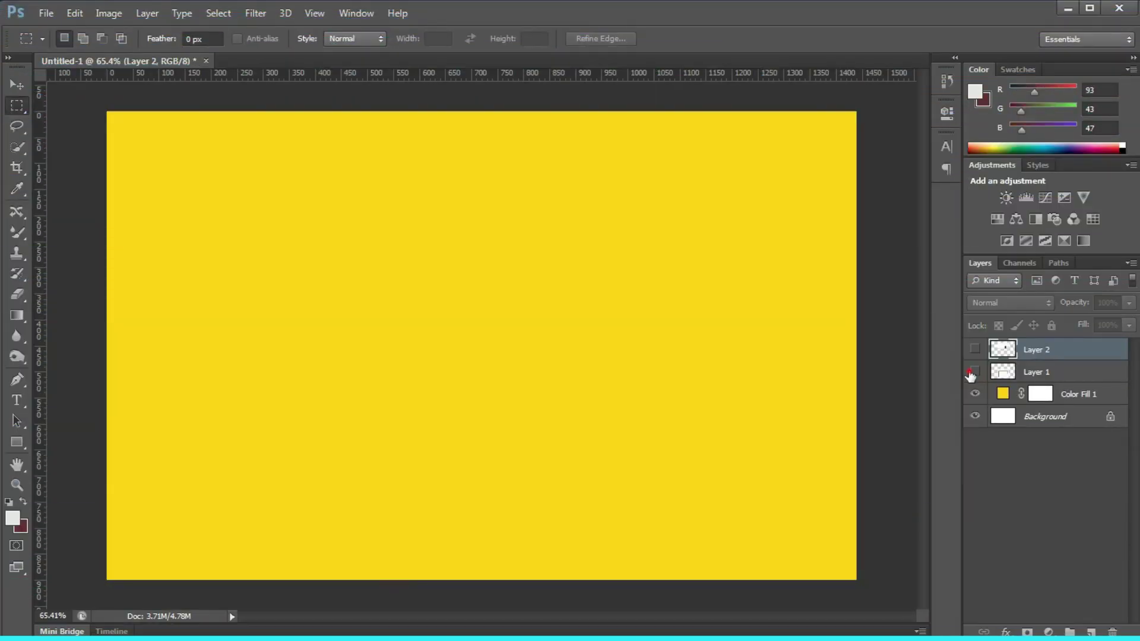
Show Layer 1 and Layer 2, and drop out Layer 1's white background by setting its Blend If This Layer white point to 204
{"action": "left_click", "coordinate": [975, 372]}
{"action": "left_click", "coordinate": [975, 350]}
{"action": "left_click", "coordinate": [1099, 373]}
{"action": "double_click", "coordinate": [1099, 373]}
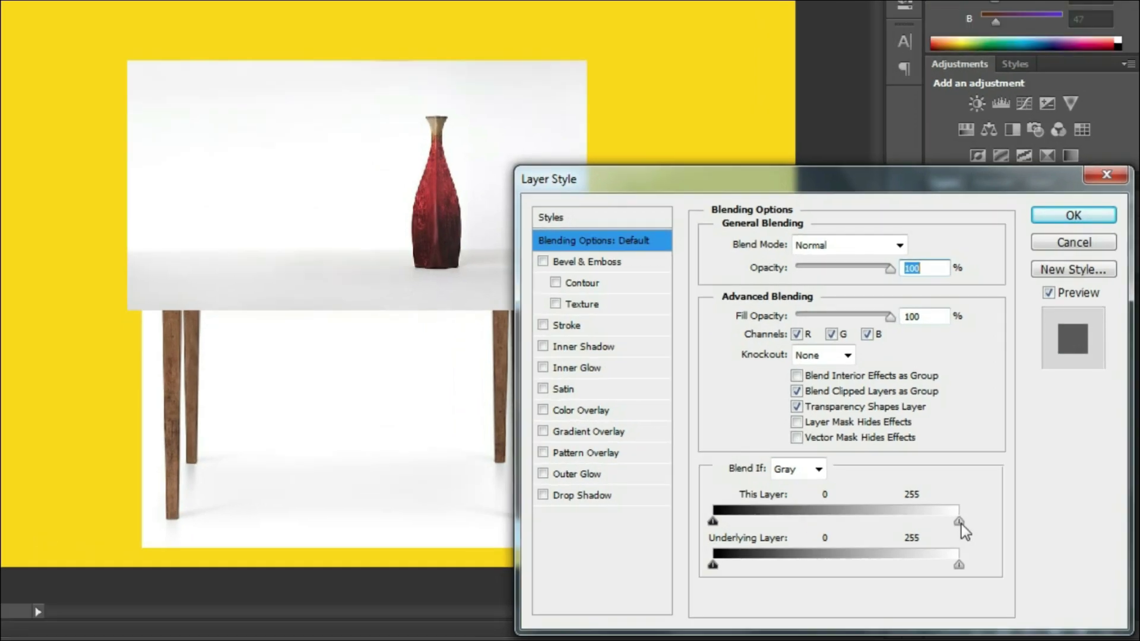
{"action": "left_click_drag", "start_coordinate": [942, 511], "coordinate": [920, 512]}
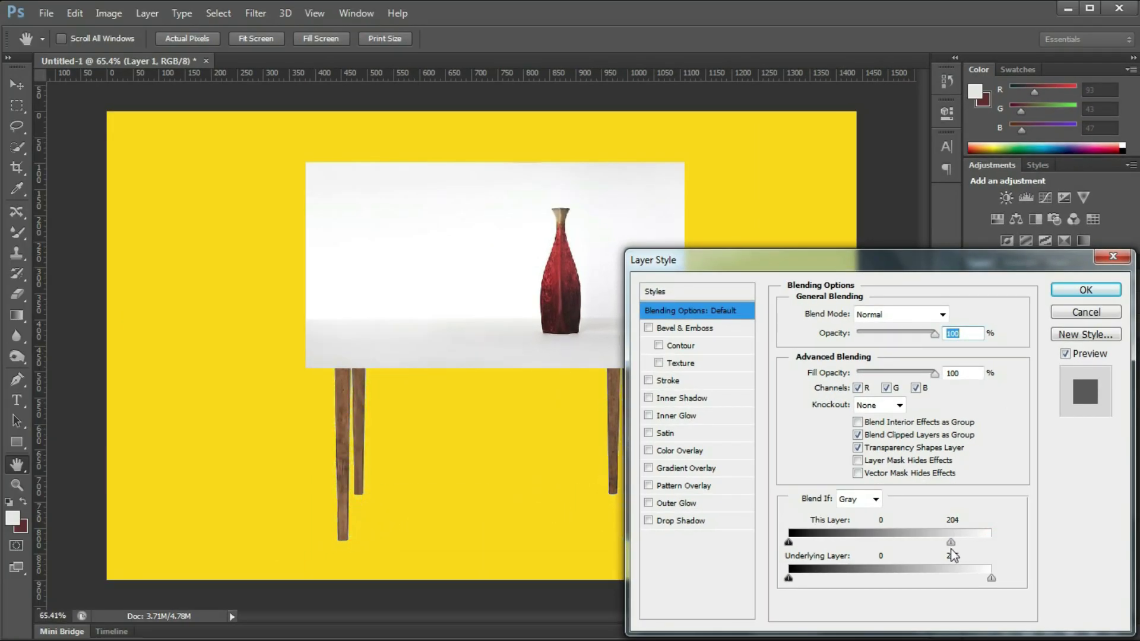
{"action": "left_click", "coordinate": [1086, 290]}
Drop out the white background of Layer 2 by lowering its Blend If This Layer white point to 188
{"action": "double_click", "coordinate": [1099, 350]}
{"action": "left_click_drag", "start_coordinate": [991, 542], "coordinate": [953, 551]}
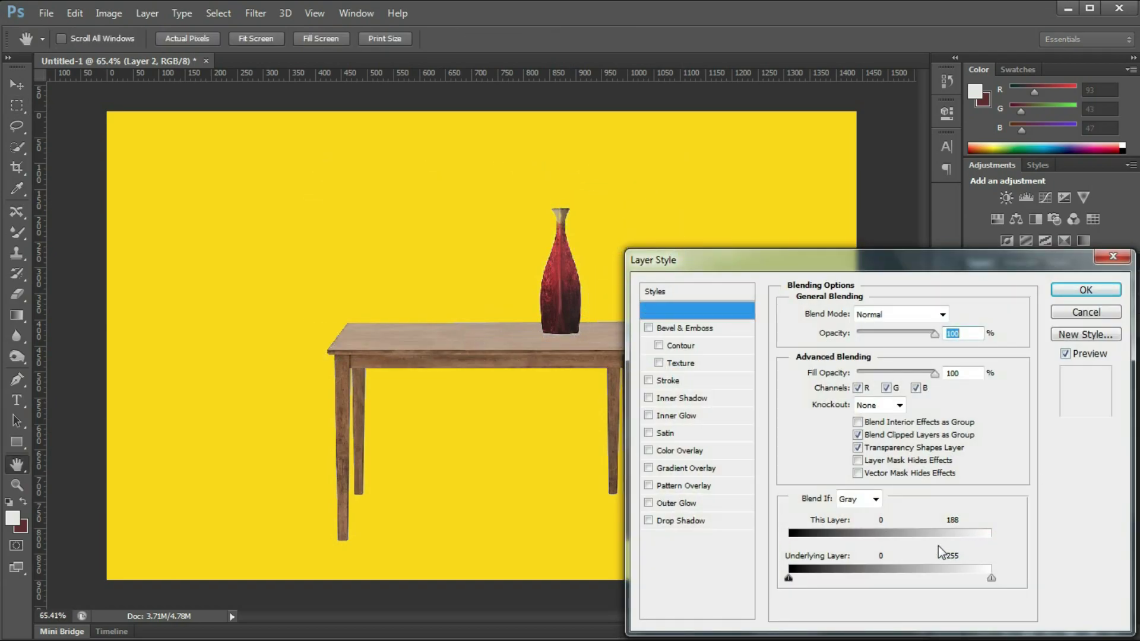
{"action": "left_click", "coordinate": [1086, 290]}
Try darkening the vase and table with a Curves adjustment masked by the combined Layer 2 and Layer 1 selections, and delete it
{"action": "left_click", "coordinate": [936, 289], "text": "ctrl"}
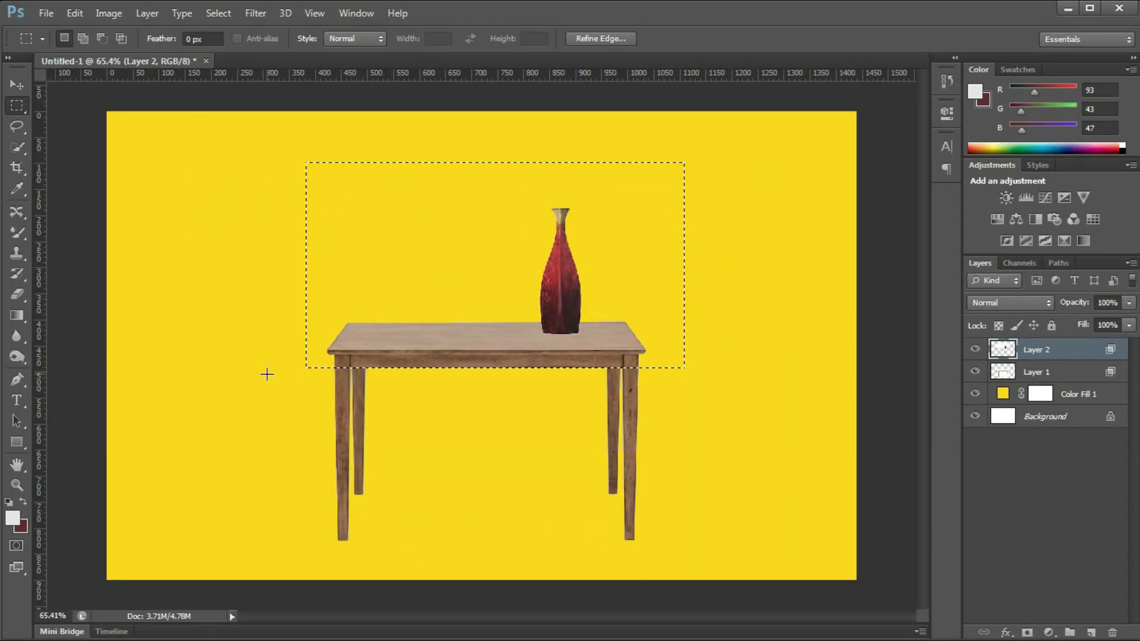
{"action": "left_click", "coordinate": [1004, 350], "text": "ctrl+shift"}
{"action": "left_click", "coordinate": [1048, 632]}
{"action": "left_click", "coordinate": [1036, 381]}
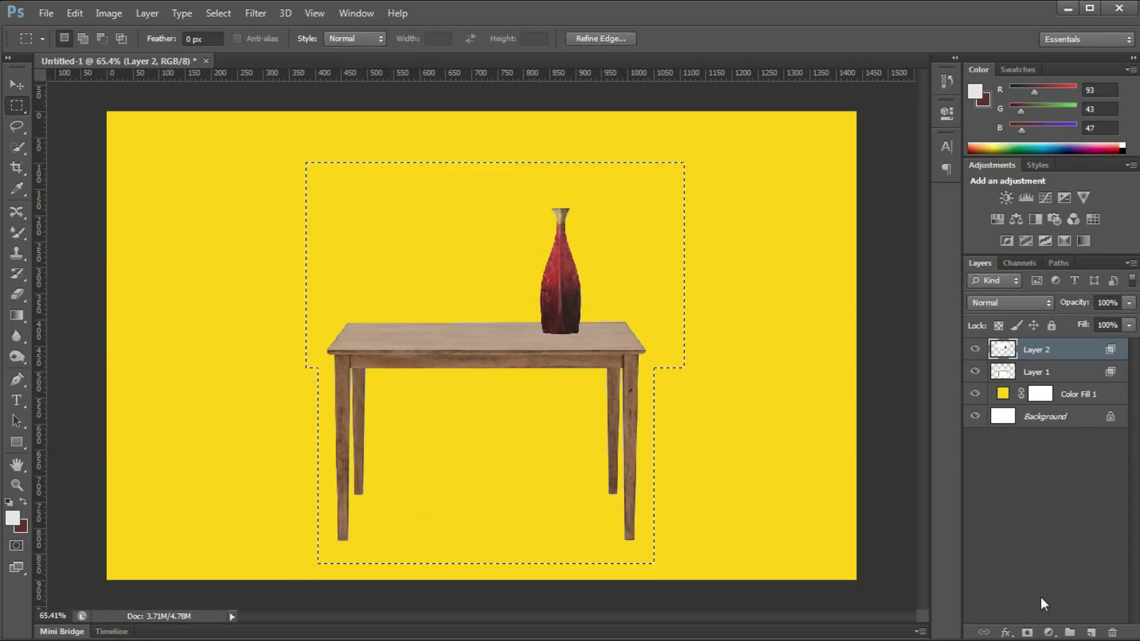
{"action": "left_click_drag", "start_coordinate": [876, 204], "coordinate": [894, 228]}
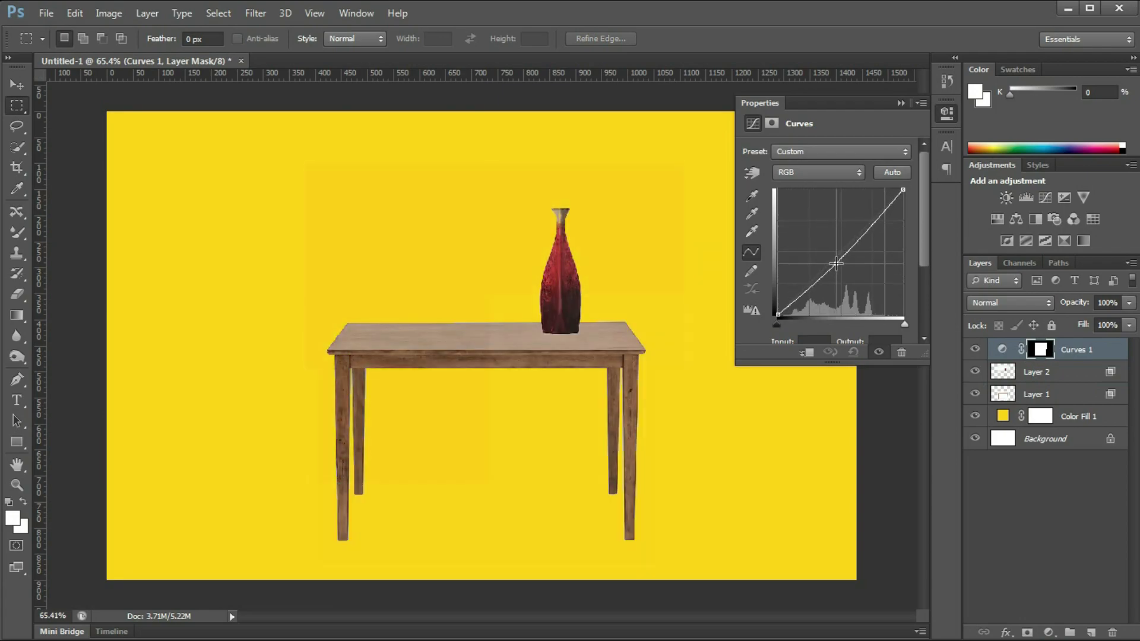
{"action": "left_click", "coordinate": [965, 53]}
{"action": "key", "text": "Delete"}
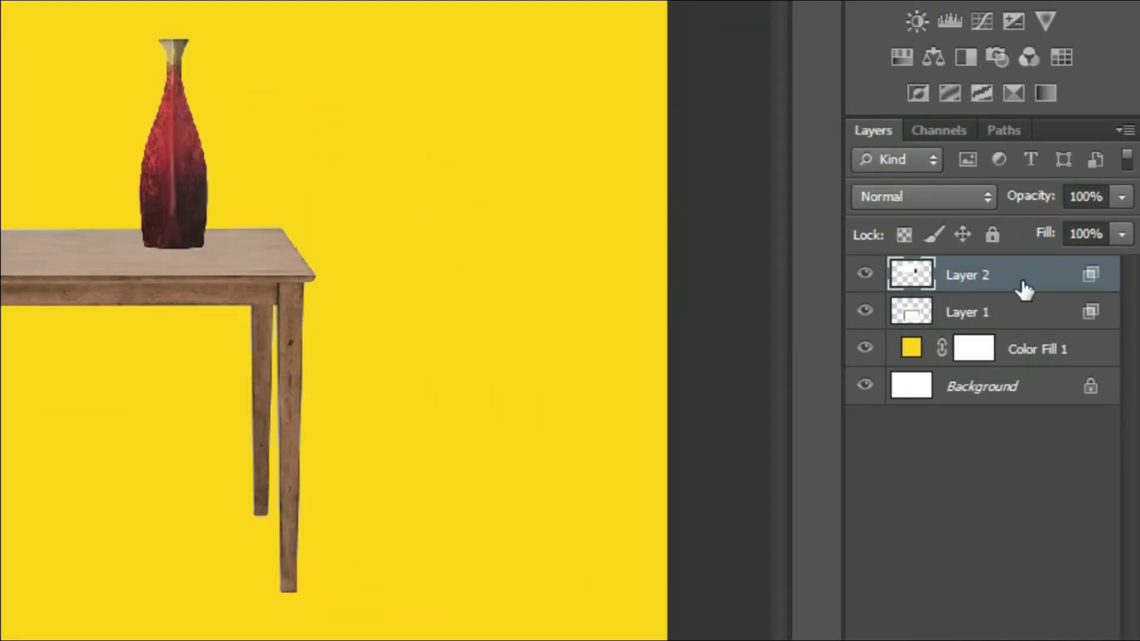
Convert Layer 2 and Layer 1 to separate smart objects
{"action": "right_click", "coordinate": [1072, 350]}
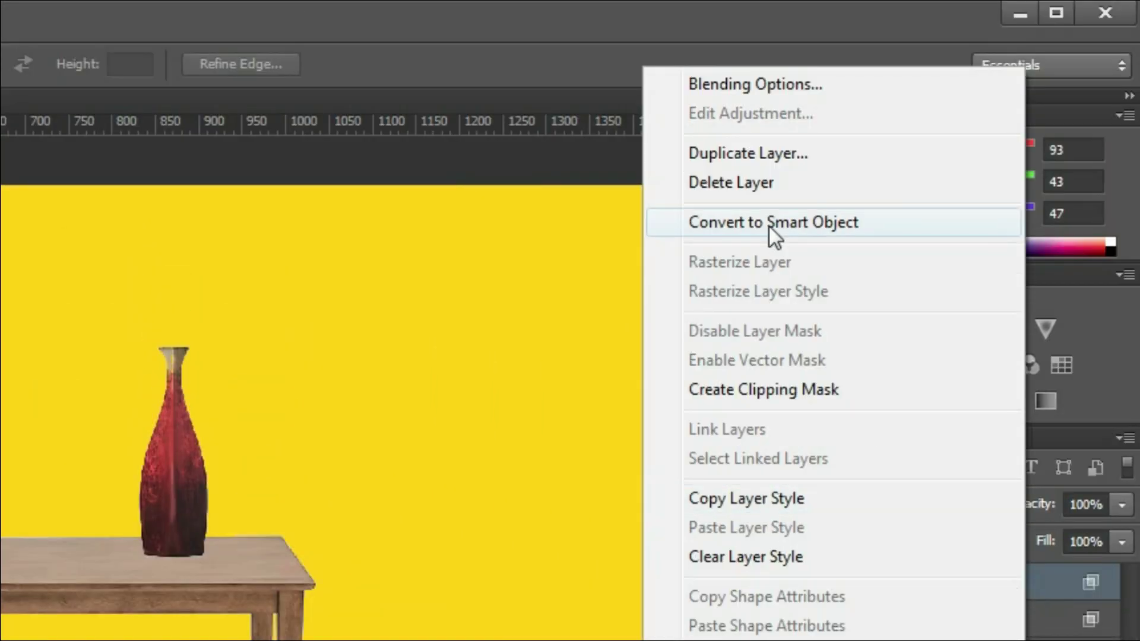
{"action": "left_click", "coordinate": [769, 227]}
{"action": "right_click", "coordinate": [1058, 451]}
{"action": "left_click", "coordinate": [878, 185]}
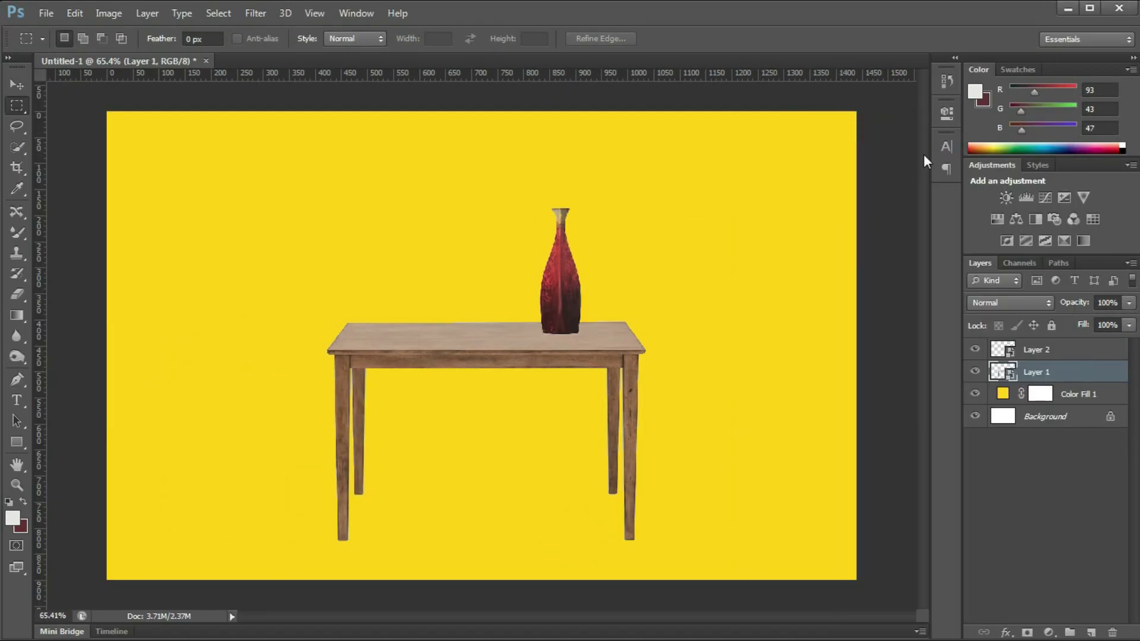
Load the combined outlines of the vase and table smart objects and add a masked Curves adjustment that raises their contrast
{"action": "left_click", "coordinate": [1001, 352], "text": "ctrl"}
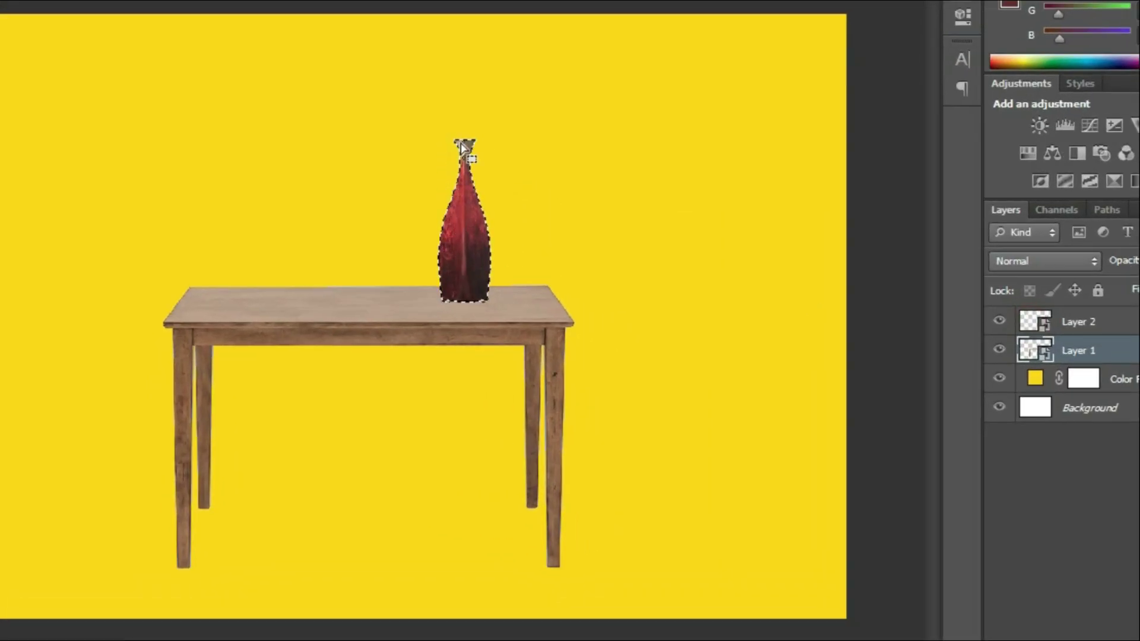
{"action": "left_click", "coordinate": [1035, 351], "text": "ctrl+shift"}
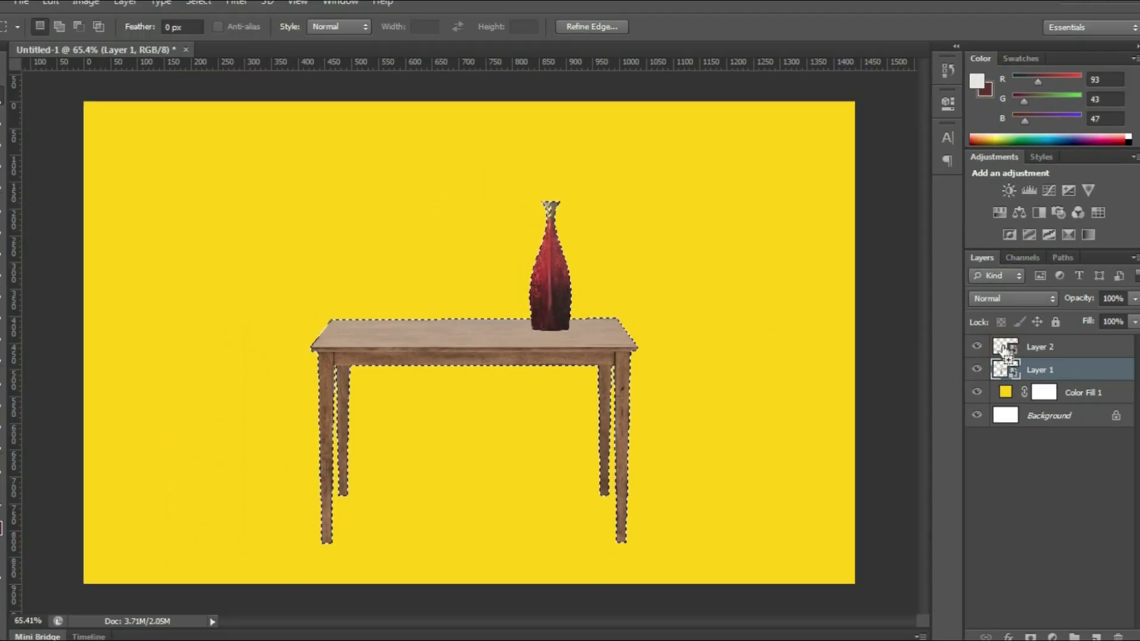
{"action": "left_click", "coordinate": [1009, 347]}
{"action": "left_click", "coordinate": [1052, 637]}
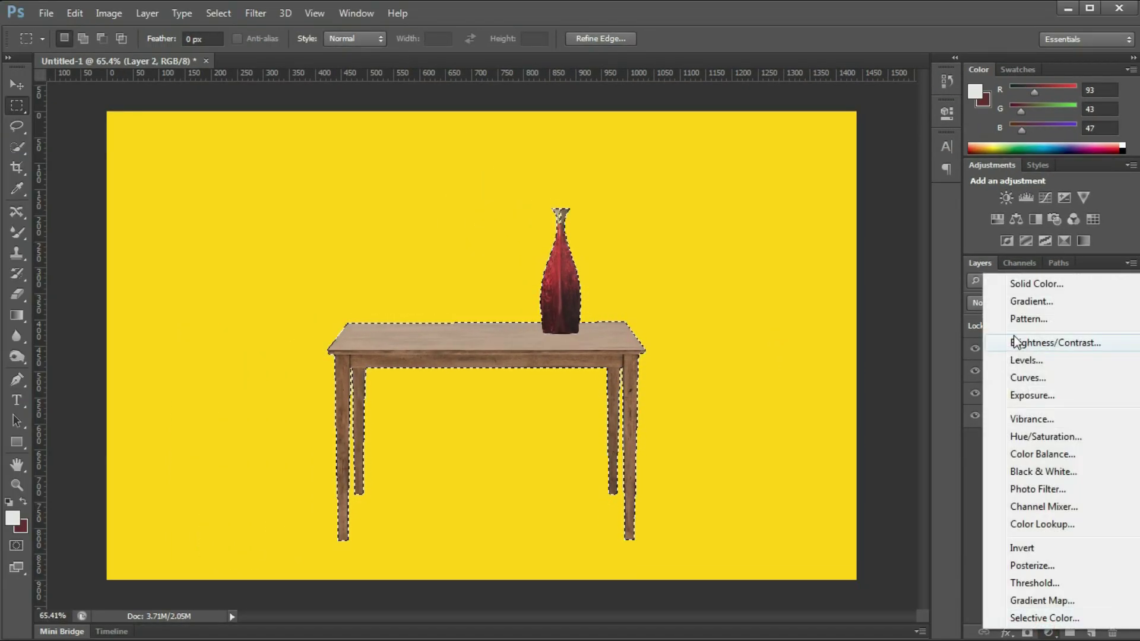
{"action": "left_click", "coordinate": [1003, 374]}
{"action": "left_click_drag", "start_coordinate": [869, 237], "coordinate": [840, 274]}
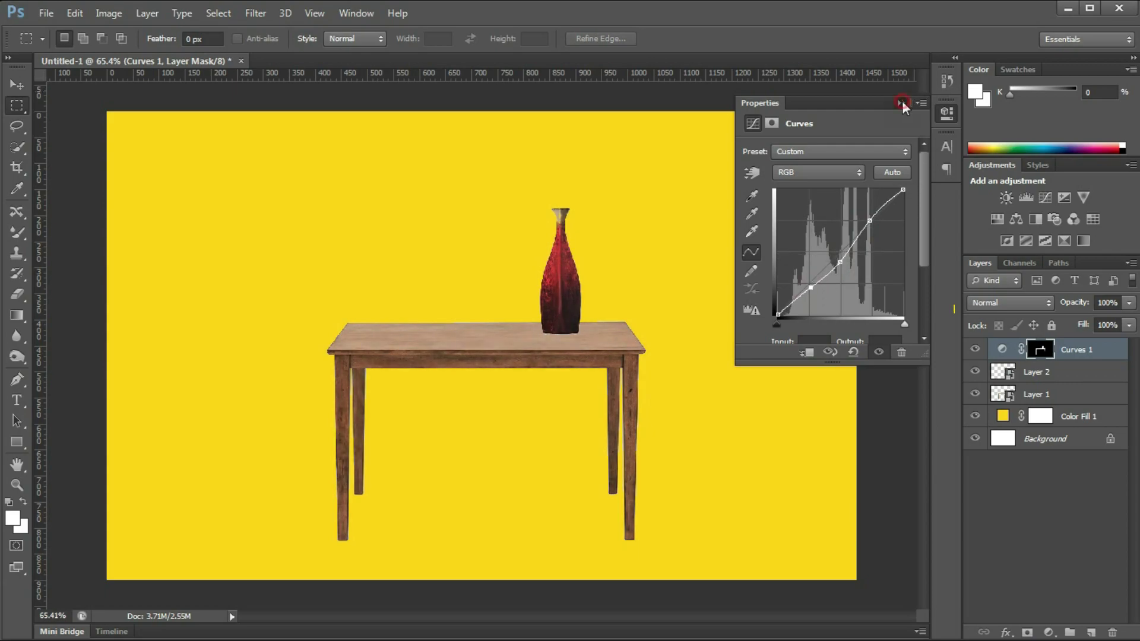
{"action": "left_click", "coordinate": [901, 103]}
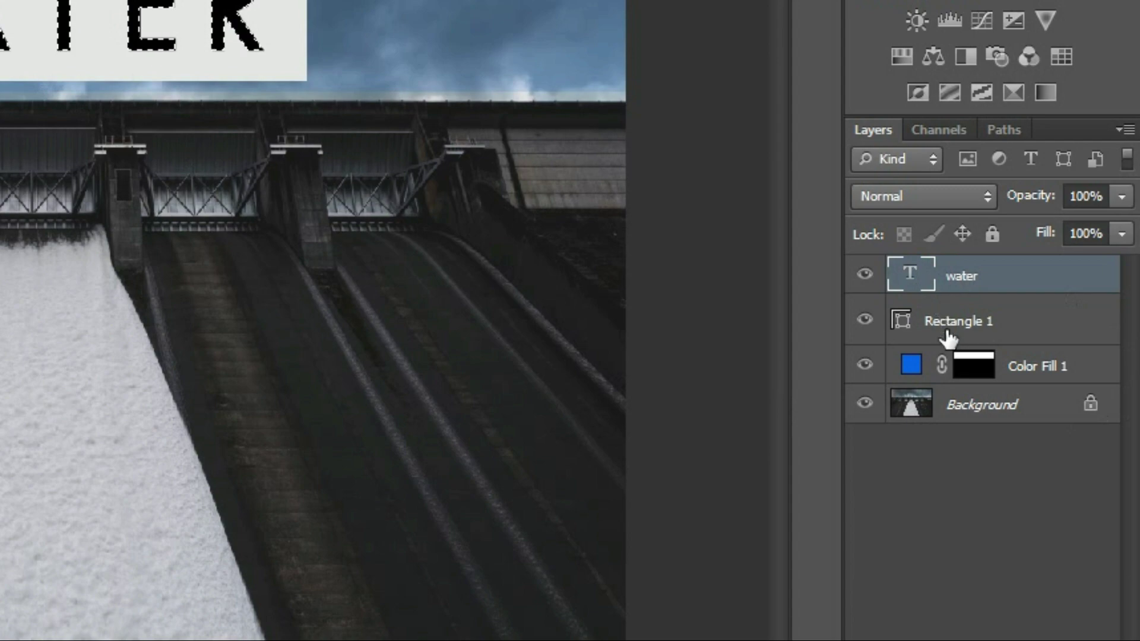
Cut the letters out of Rectangle 1 with a layer mask made from the water text selection, and hide the text layer
{"action": "left_click", "coordinate": [944, 326]}
{"action": "left_click", "coordinate": [946, 621]}
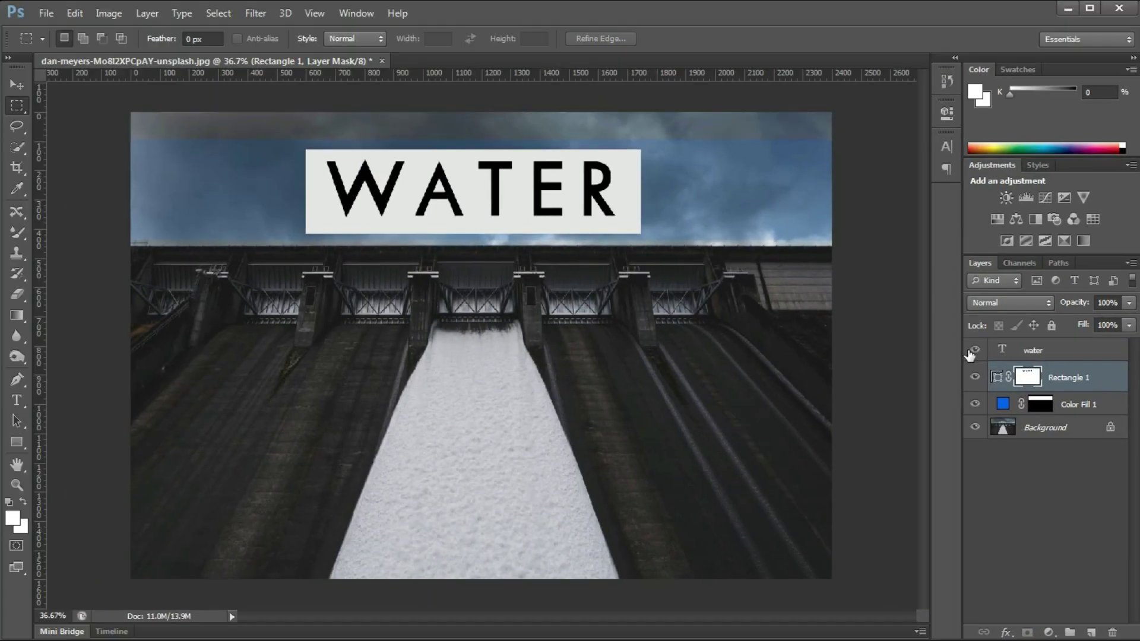
{"action": "left_click", "coordinate": [974, 350]}
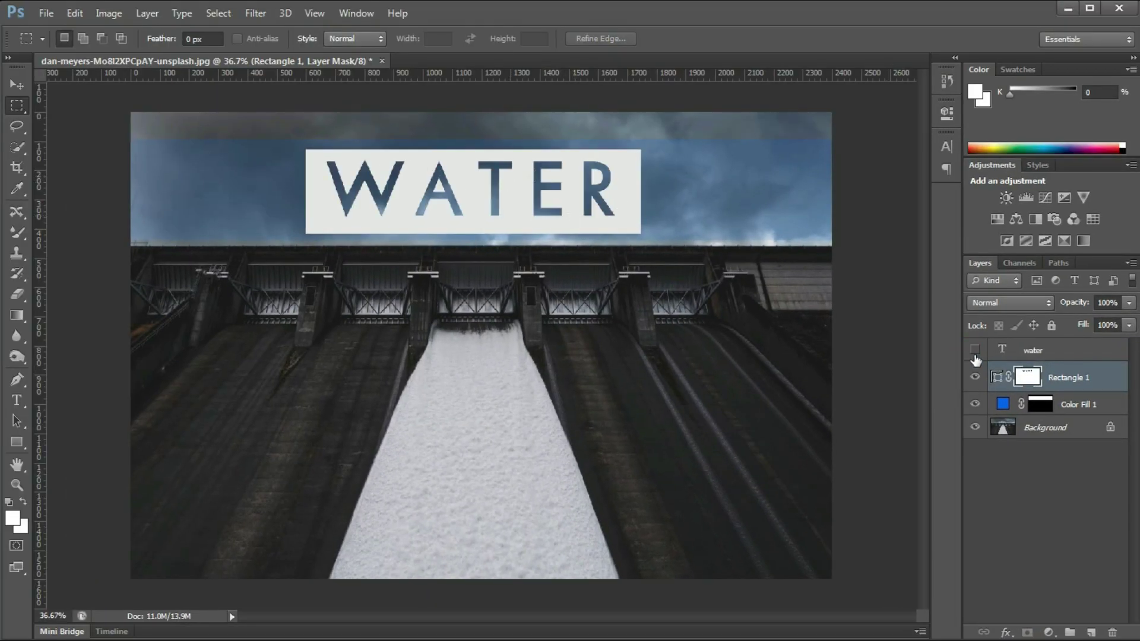
Show the water text layer and try editing it over the masked rectangle by deleting its last letter
{"action": "left_click", "coordinate": [974, 350]}
{"action": "double_click", "coordinate": [1003, 350]}
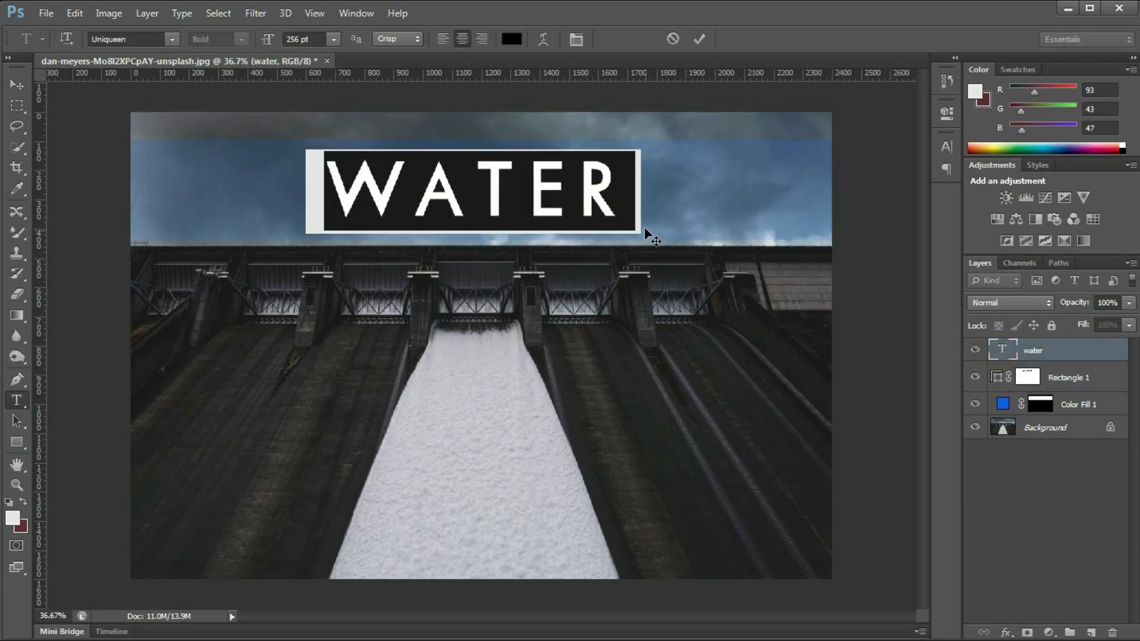
{"action": "left_click", "coordinate": [621, 183]}
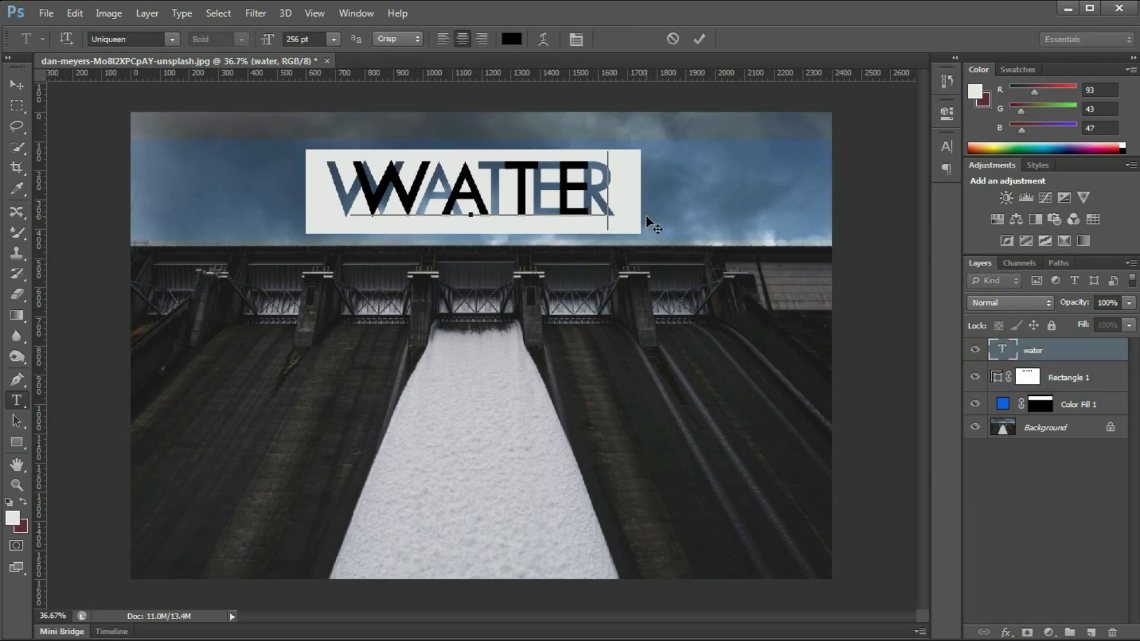
{"action": "key", "text": "ctrl"}
{"action": "key", "text": "ctrl+Return"}
{"action": "key", "text": "m"}
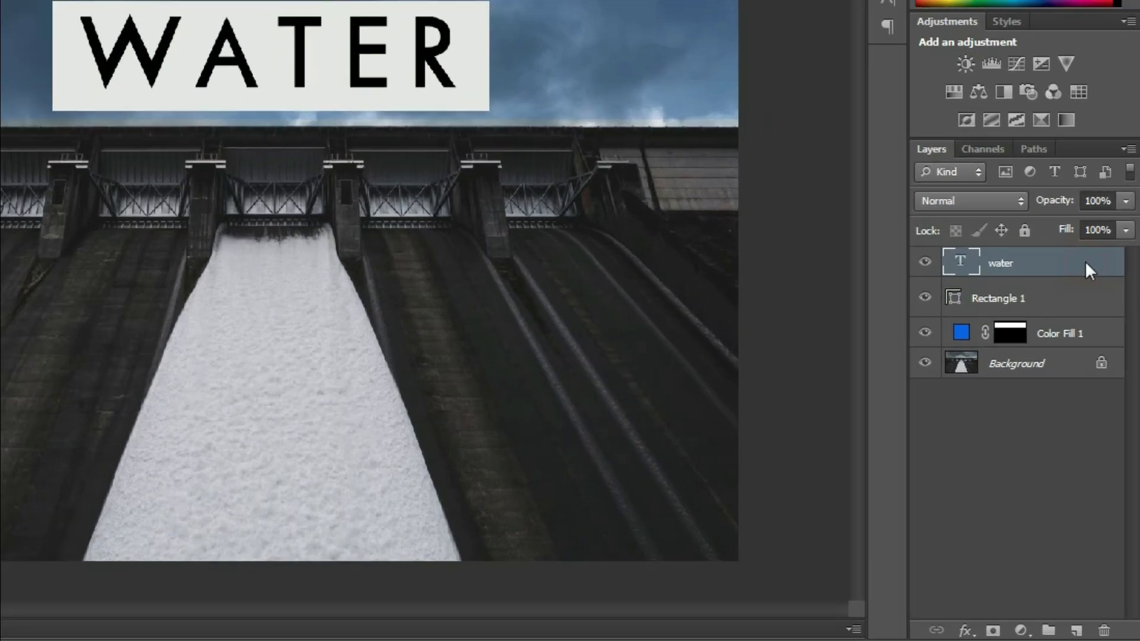
Set the water text layer's Knockout to Shallow and its Fill Opacity to 0% in the blending options
{"action": "double_click", "coordinate": [1099, 355]}
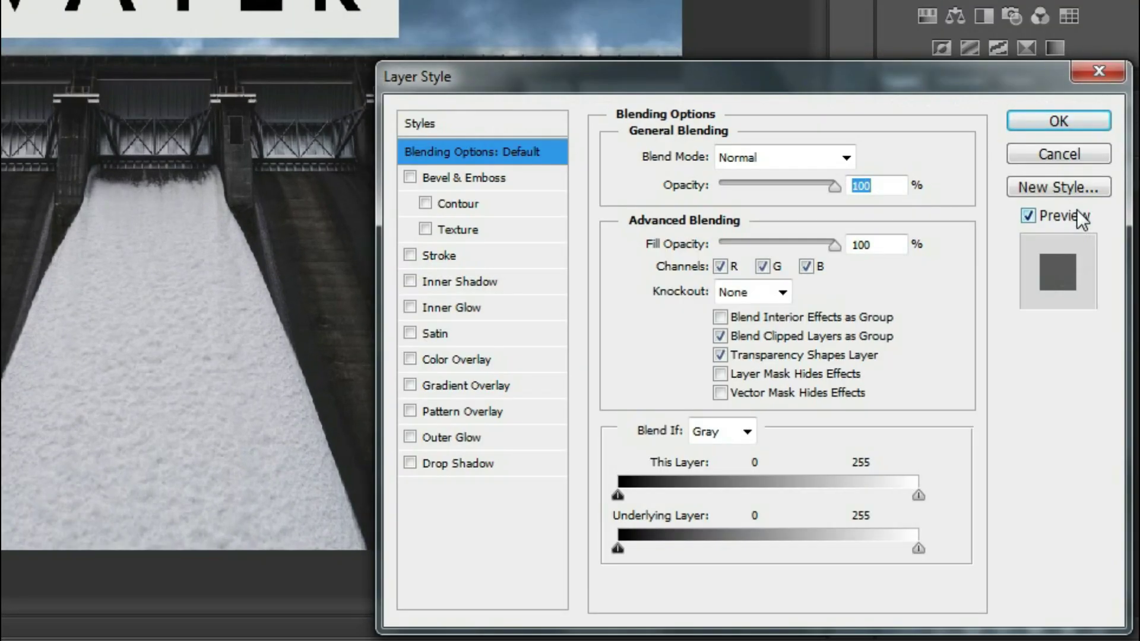
{"action": "left_click", "coordinate": [769, 293]}
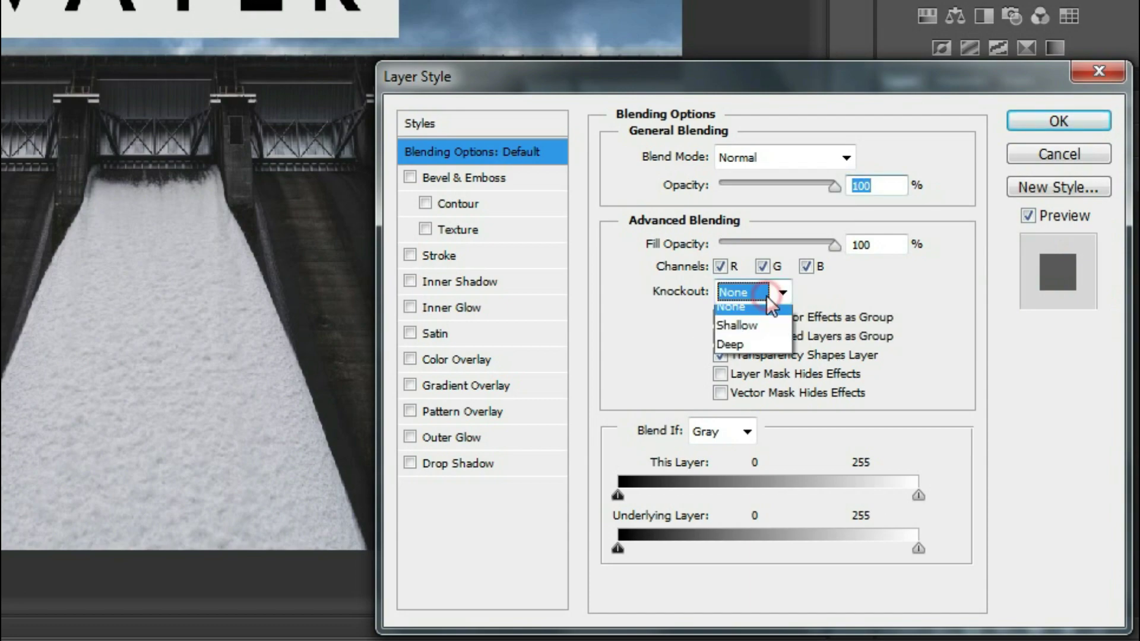
{"action": "left_click", "coordinate": [749, 333]}
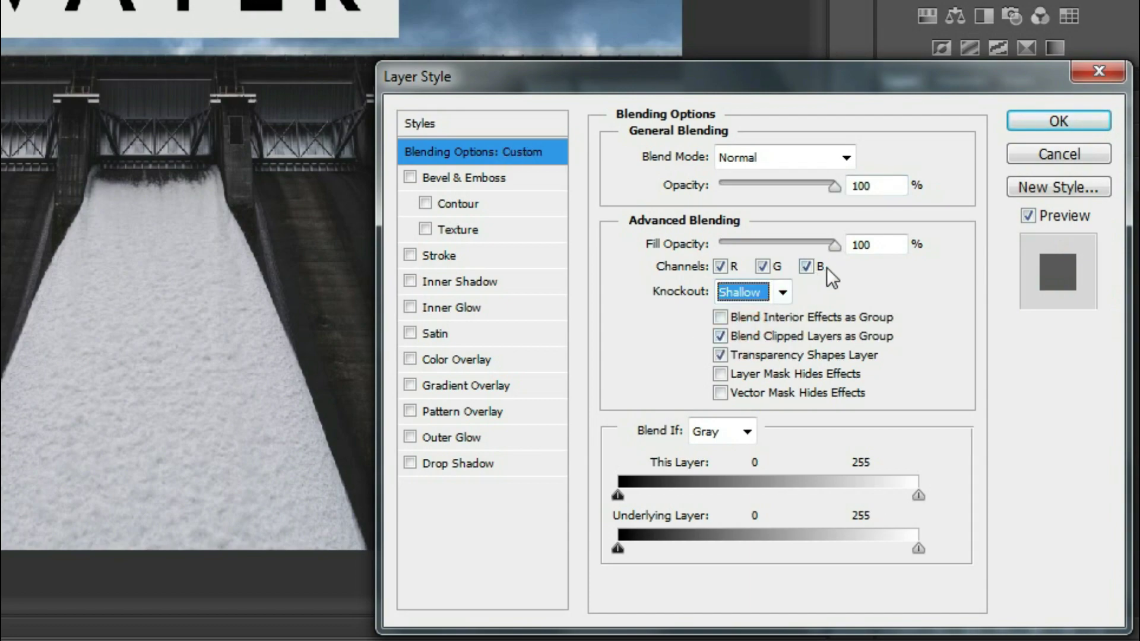
{"action": "left_click_drag", "start_coordinate": [832, 250], "coordinate": [722, 246]}
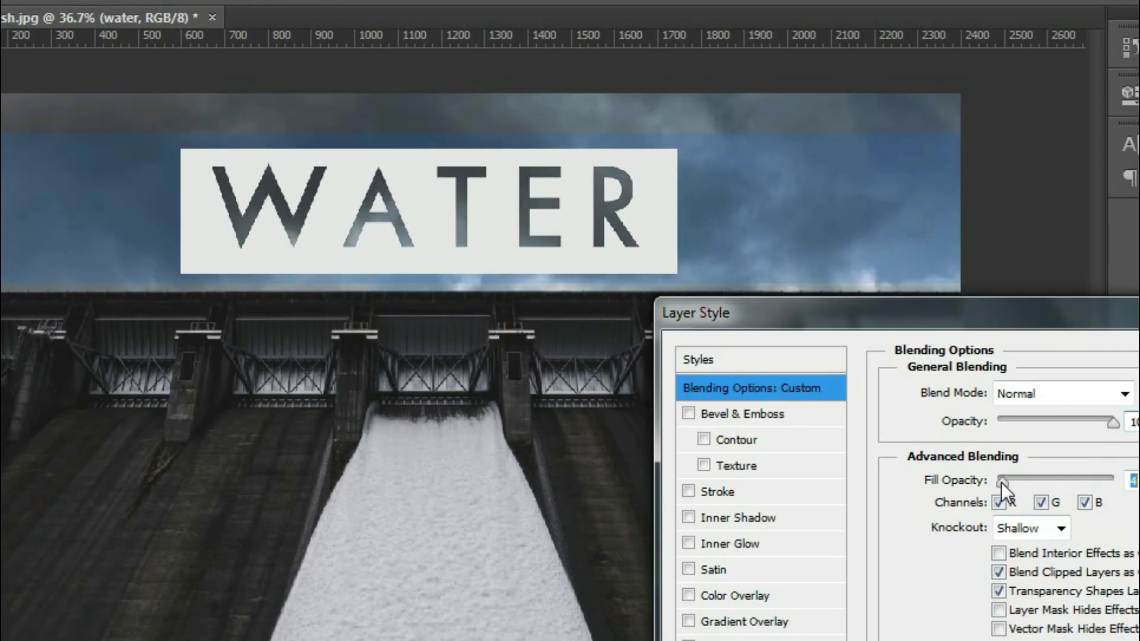
{"action": "key", "text": "Return"}
Group the water text layer with Rectangle 1 and replace the knockout text with DARK
{"action": "key", "text": "ctrl+g"}
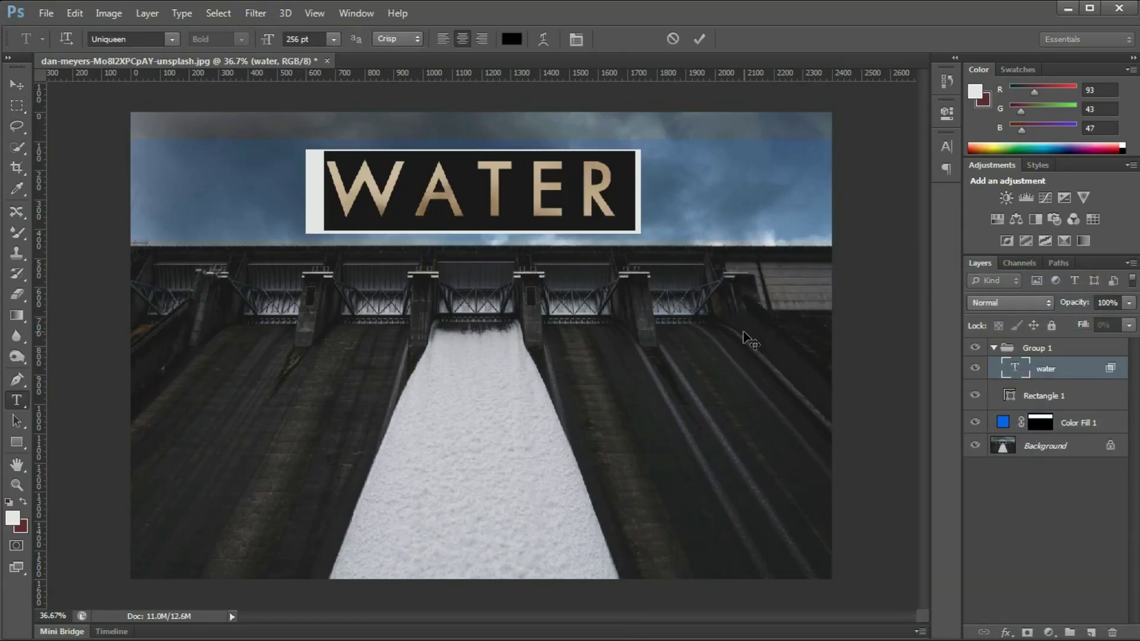
{"action": "type", "text": "dark"}
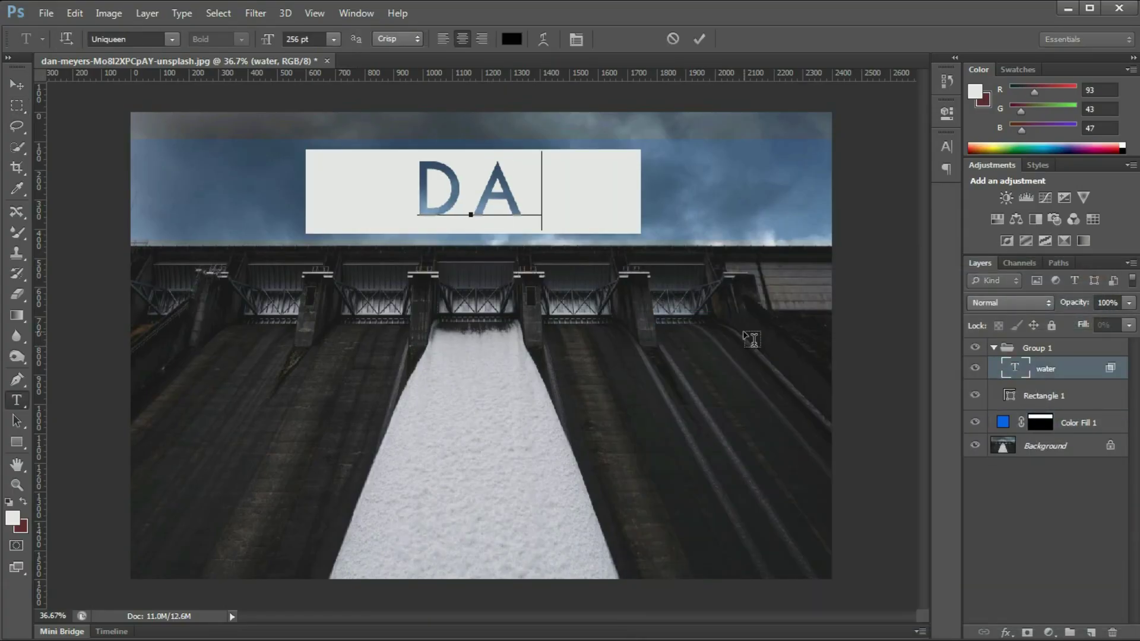
{"action": "left_click", "coordinate": [17, 106]}
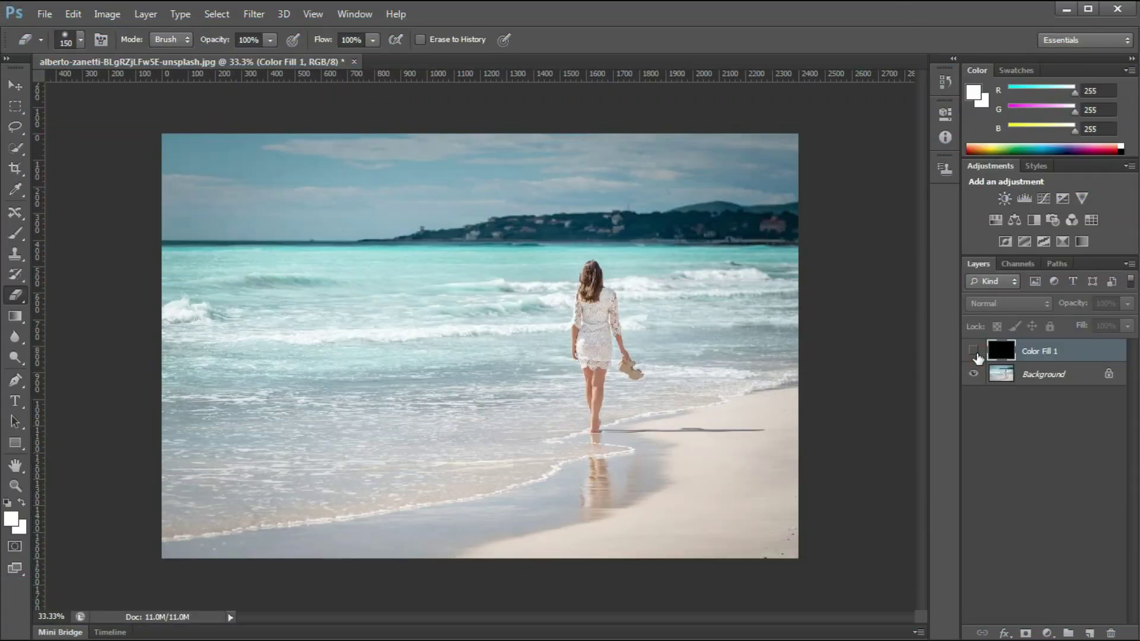
Show Color Fill 1, render a 50-300mm Zoom Lens Flare at 113% brightness on it, and set its blend mode to Color Dodge
{"action": "left_click", "coordinate": [973, 352]}
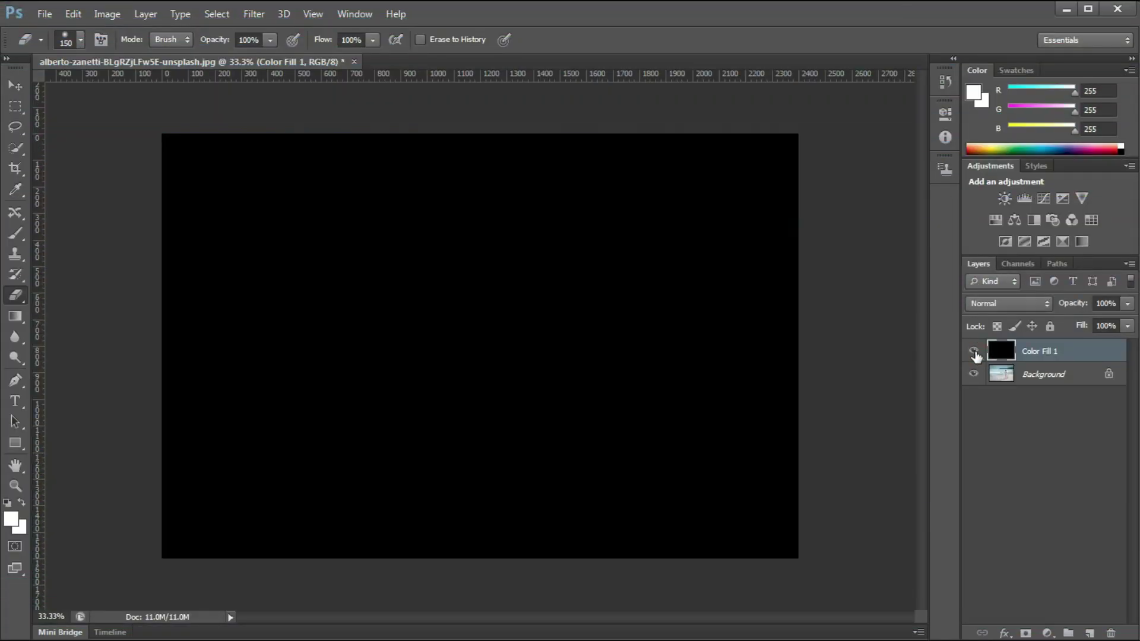
{"action": "left_click", "coordinate": [254, 14]}
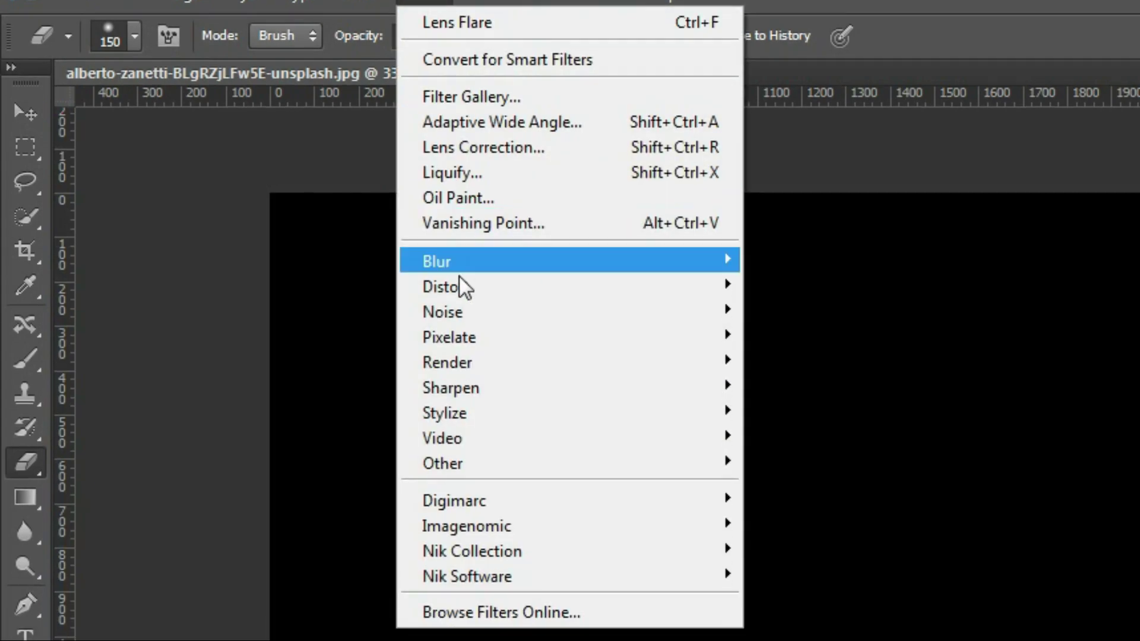
{"action": "mouse_move", "coordinate": [250, 198]}
{"action": "left_click", "coordinate": [458, 402]}
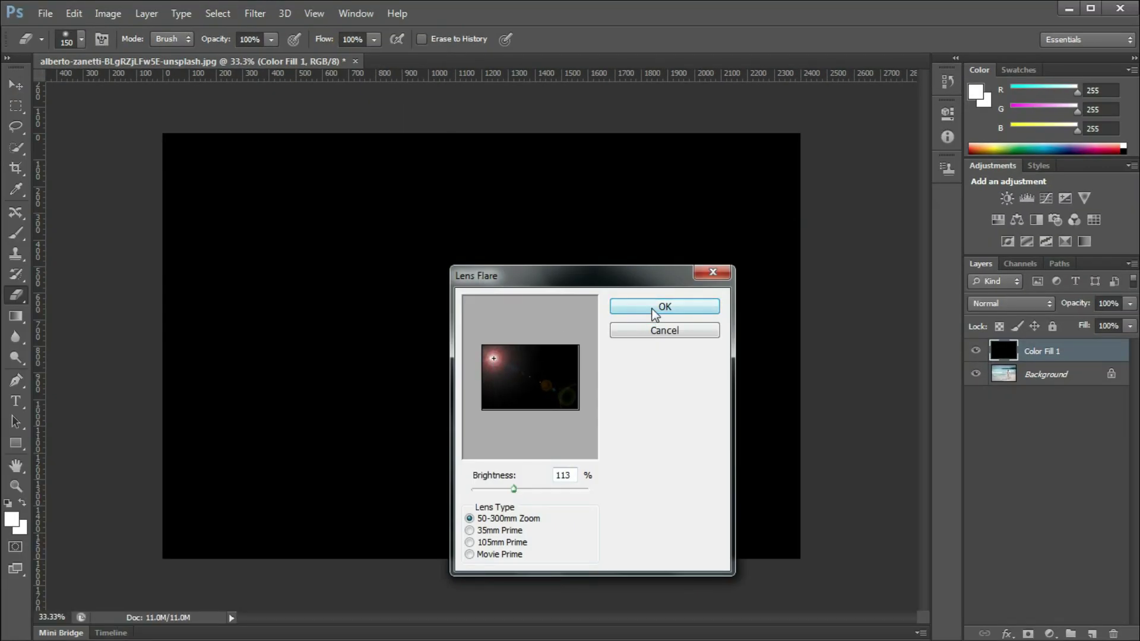
{"action": "left_click", "coordinate": [664, 307]}
{"action": "left_click", "coordinate": [1003, 303]}
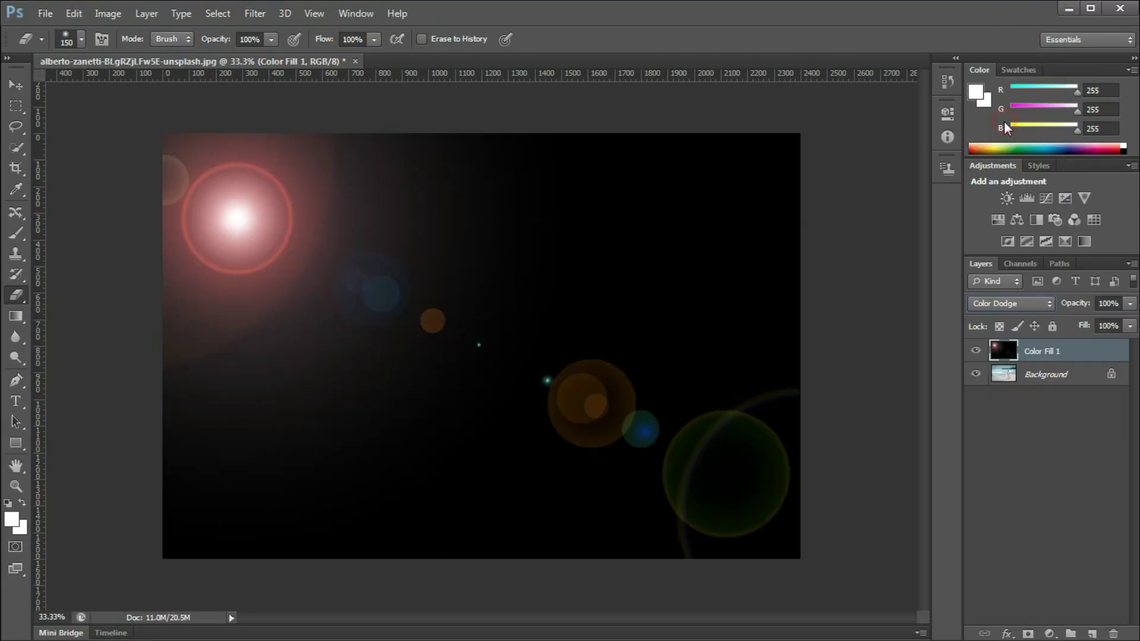
{"action": "left_click", "coordinate": [1009, 117]}
Try to reposition the flare by moving the Color Fill 1 layer's pixels, and hide the layer
{"action": "key", "text": "m"}
{"action": "left_click_drag", "start_coordinate": [243, 228], "coordinate": [342, 261]}
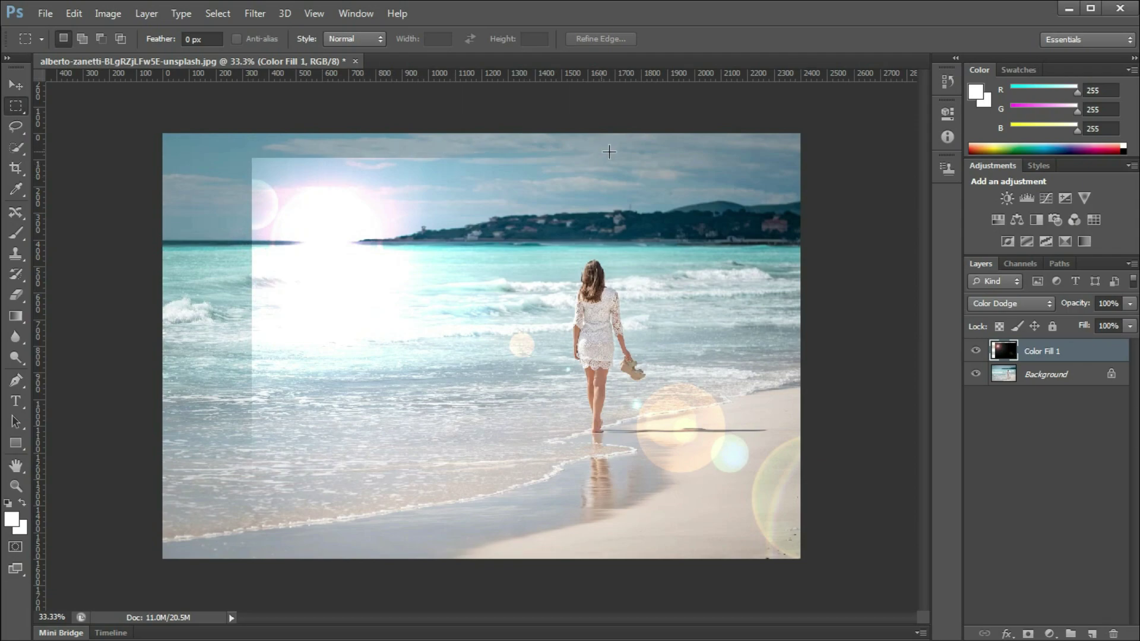
{"action": "left_click", "coordinate": [974, 351]}
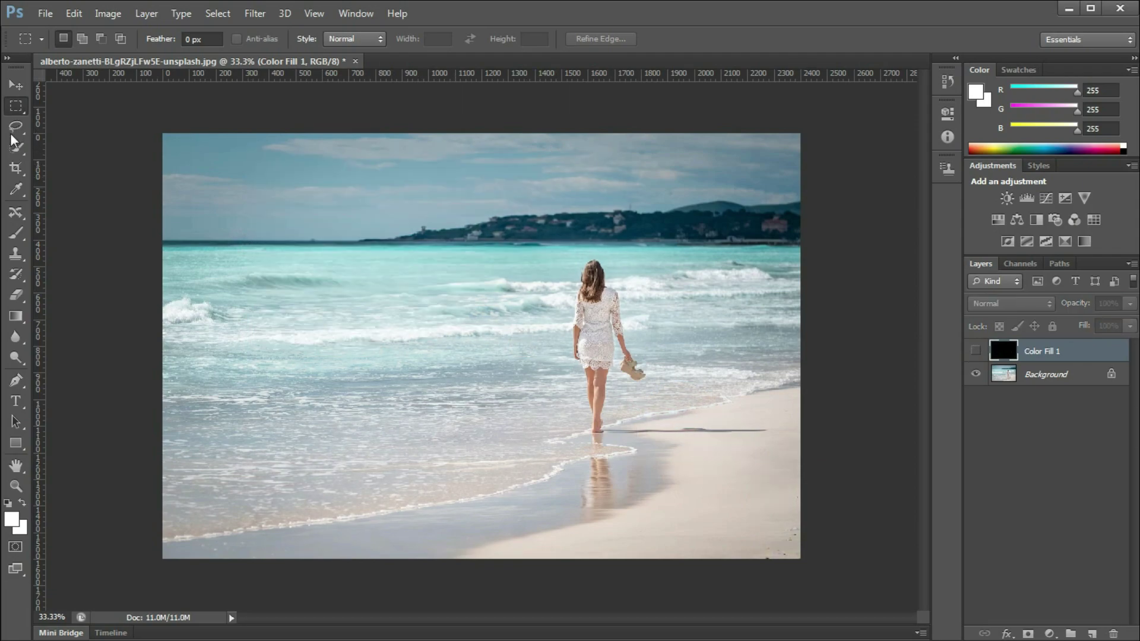
Open the Info panel to read the pixel coordinates for the flare's centre, and close it
{"action": "left_click", "coordinate": [16, 86]}
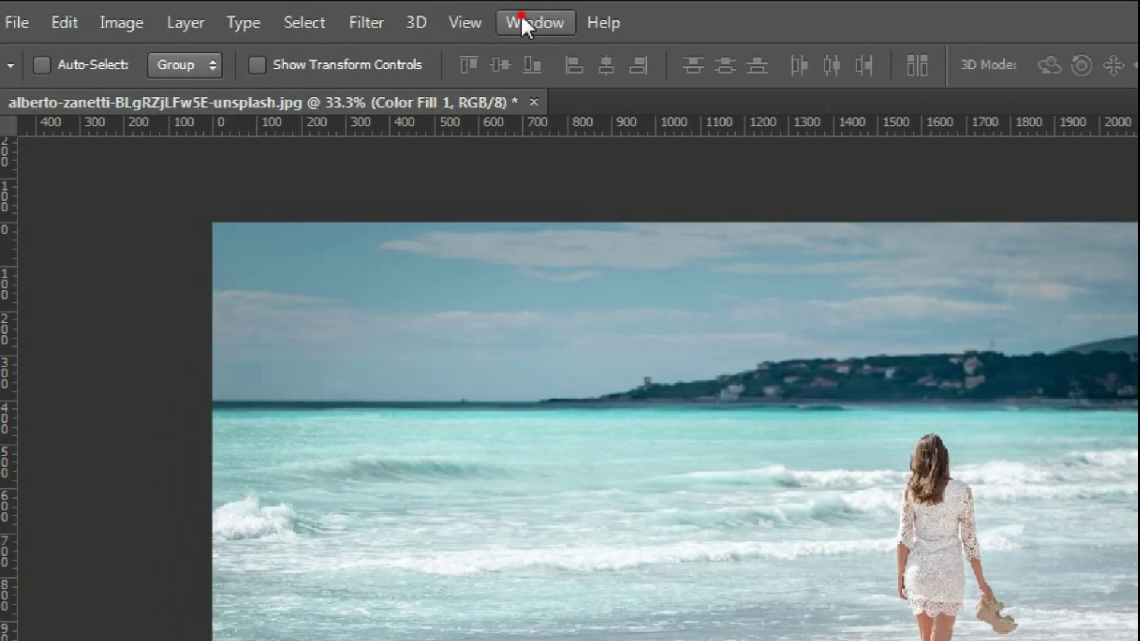
{"action": "left_click", "coordinate": [351, 13]}
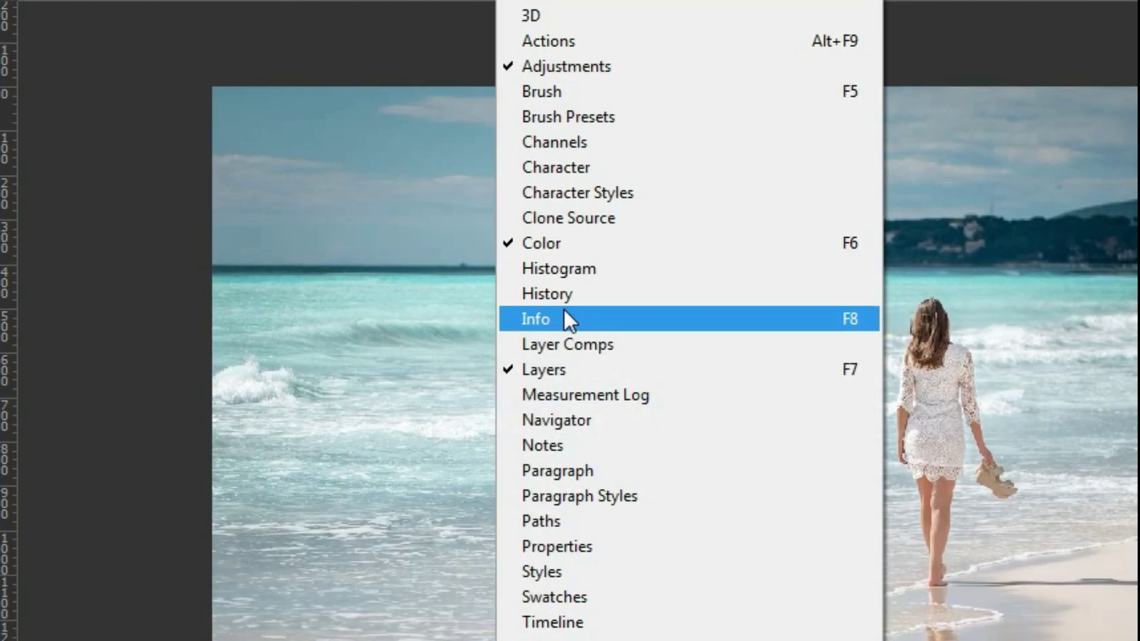
{"action": "left_click", "coordinate": [565, 310]}
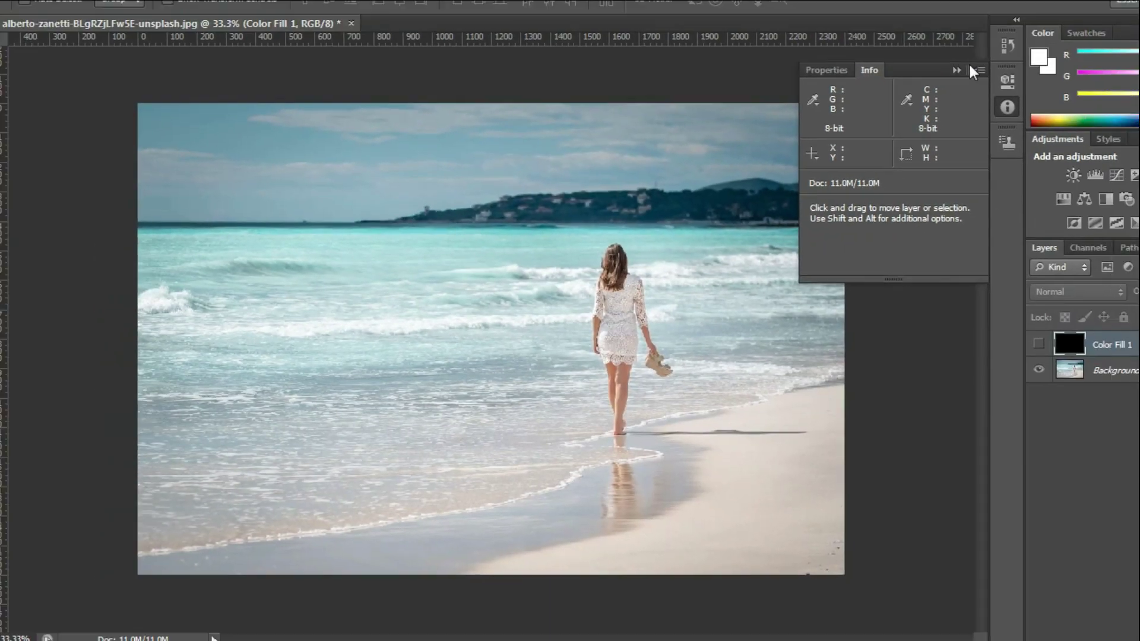
{"action": "left_click", "coordinate": [1058, 10]}
Show Color Fill 1 and render a 113% 50-300mm Zoom Lens Flare on it with its precise centre at X 729, Y 407 pixels
{"action": "left_click", "coordinate": [972, 352]}
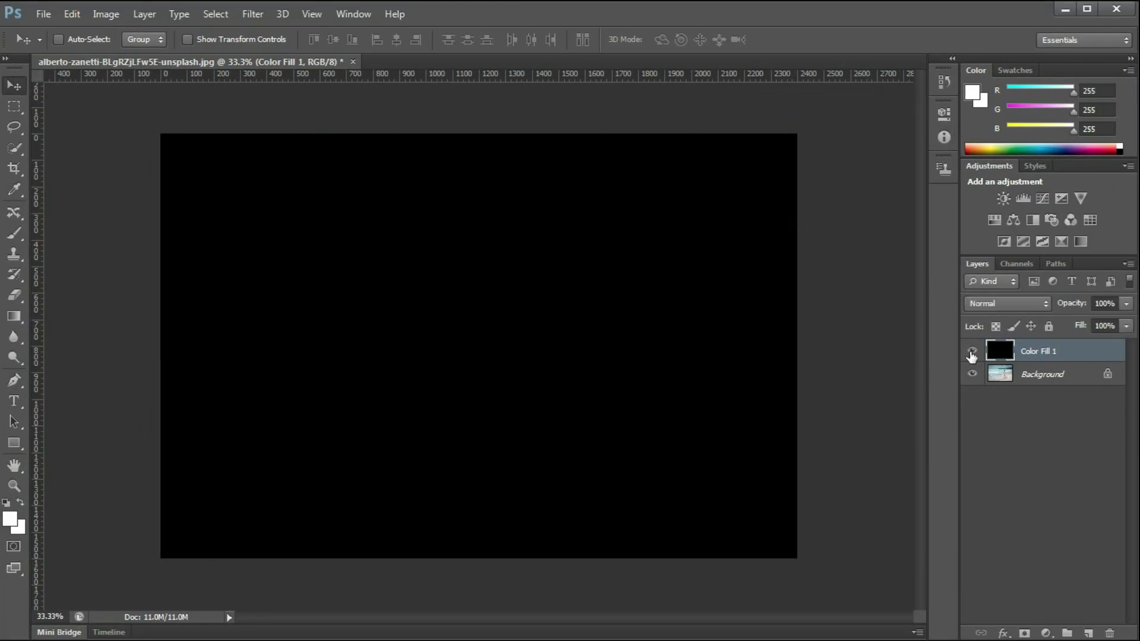
{"action": "left_click", "coordinate": [257, 14]}
{"action": "mouse_move", "coordinate": [293, 236]}
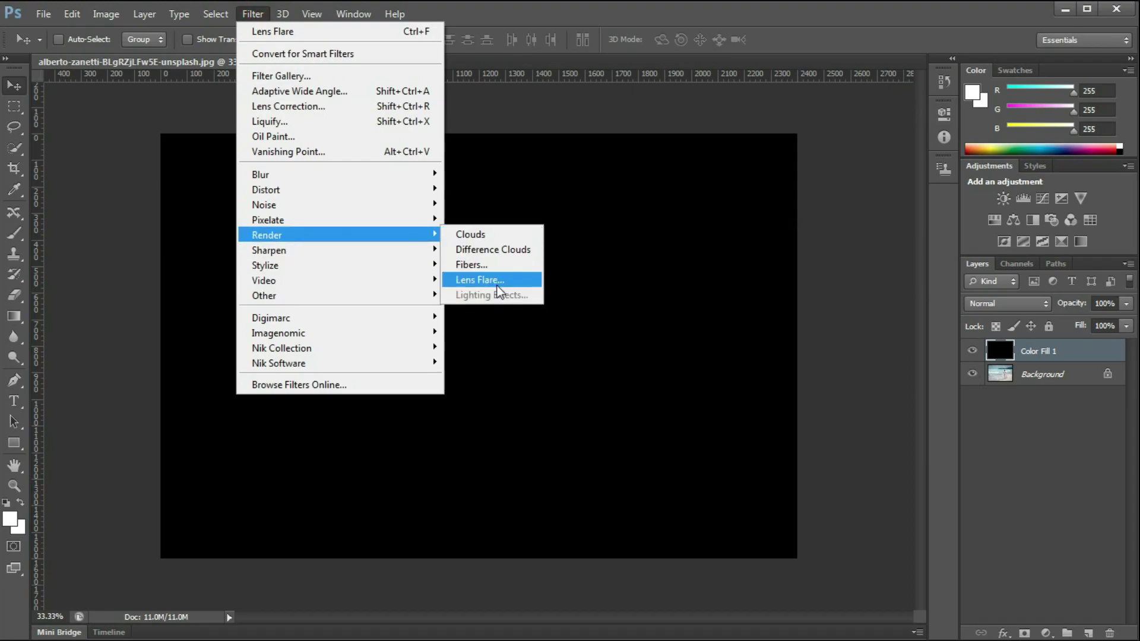
{"action": "left_click", "coordinate": [476, 211]}
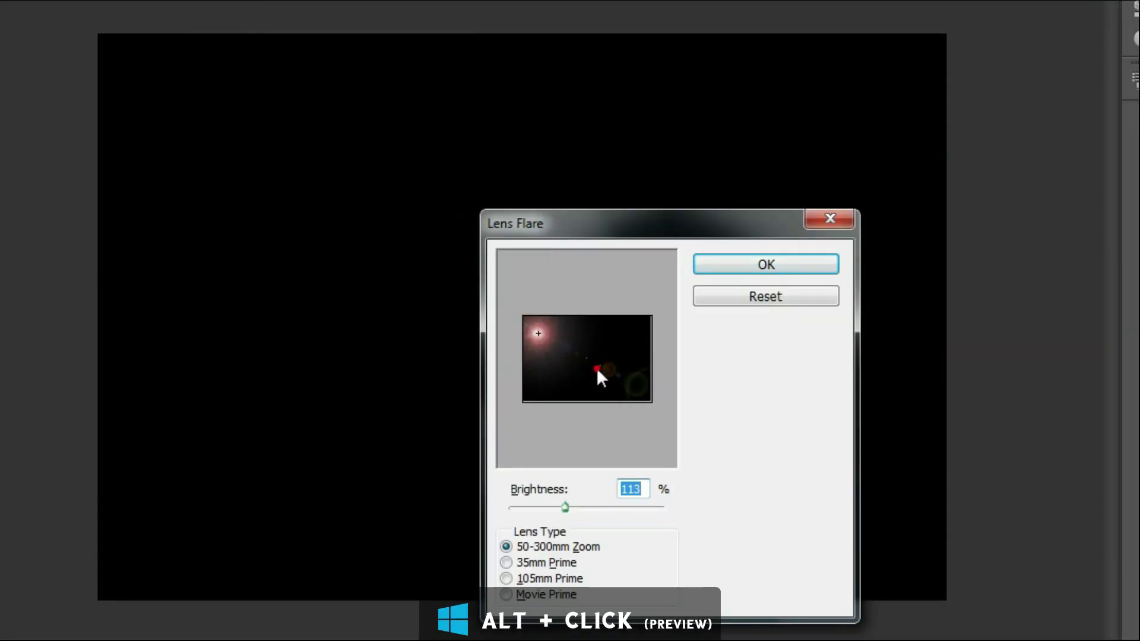
{"action": "left_click", "coordinate": [596, 372], "text": "alt"}
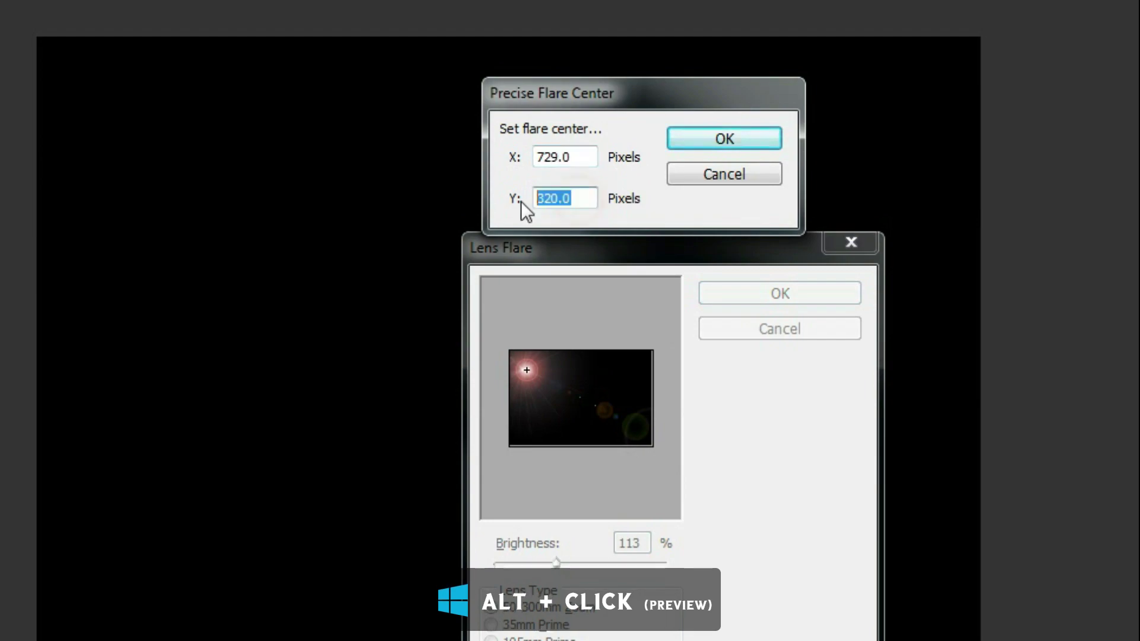
{"action": "type", "text": "407"}
{"action": "left_click", "coordinate": [671, 140]}
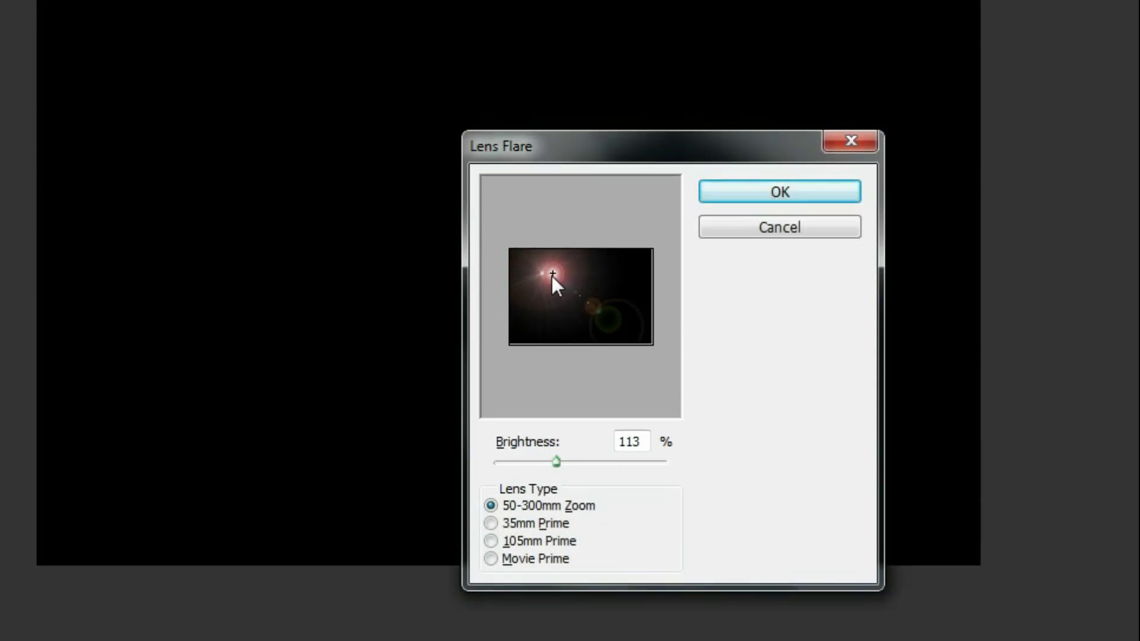
{"action": "key", "text": "Return"}
Try the Color Dodge blend mode on Color Fill 1 and change it to Soft Light
{"action": "left_click", "coordinate": [1008, 304]}
{"action": "left_click", "coordinate": [1006, 118]}
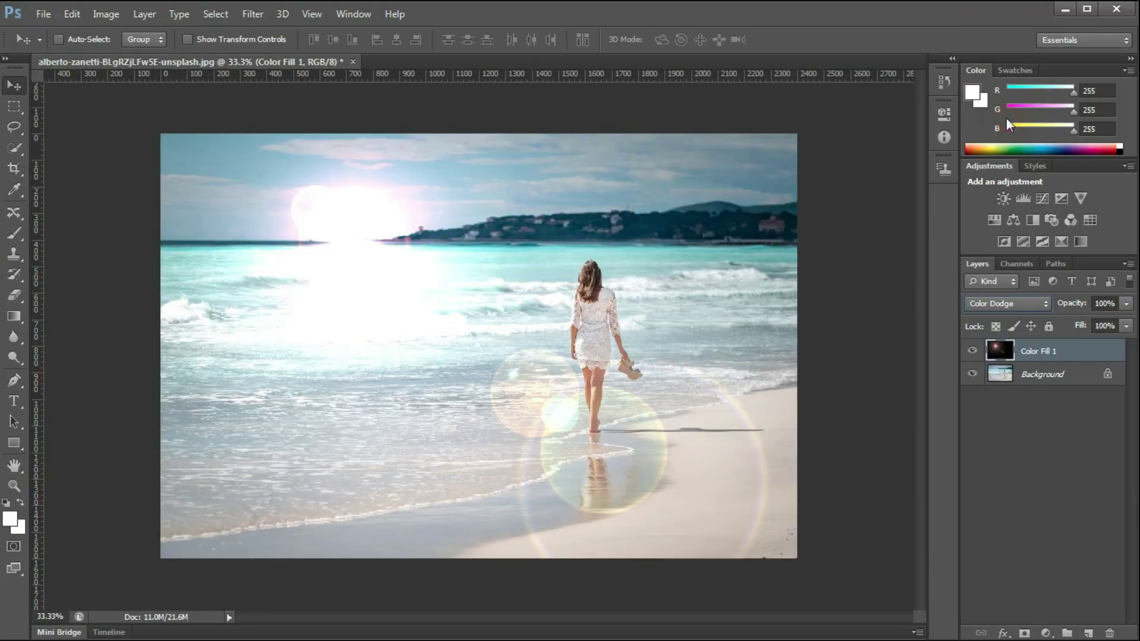
{"action": "left_click", "coordinate": [1033, 307]}
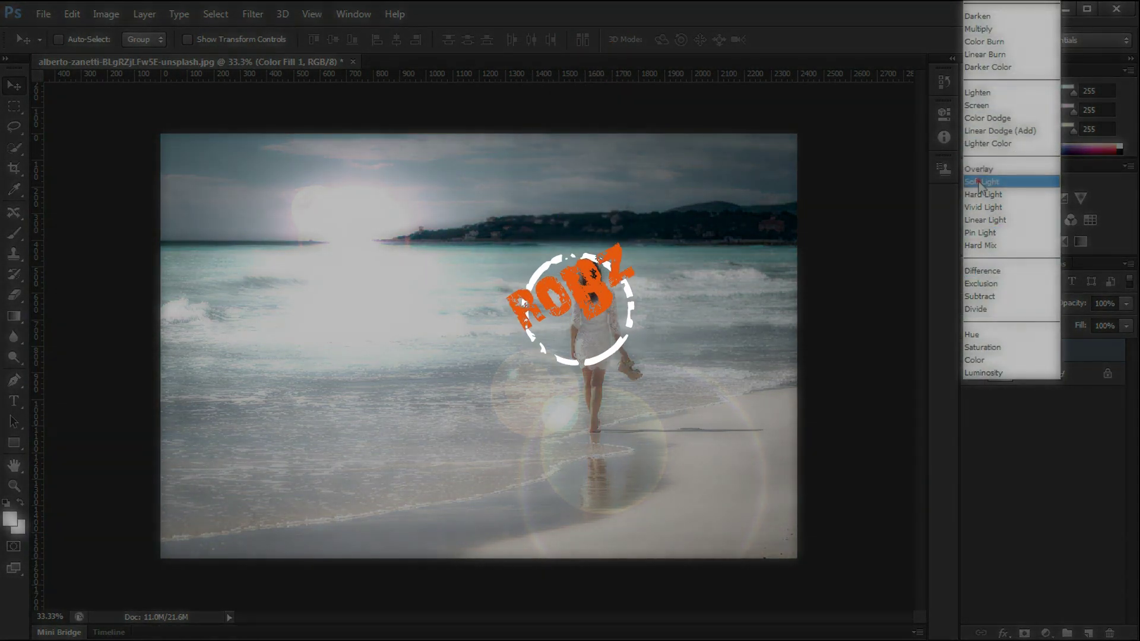
{"action": "left_click", "coordinate": [979, 182]}
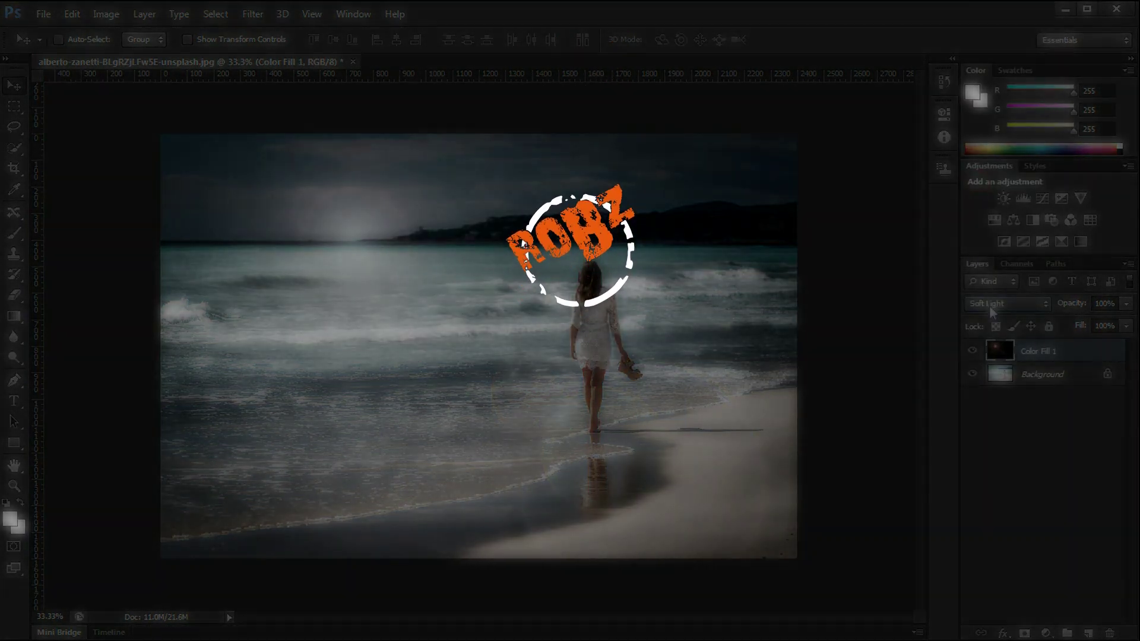